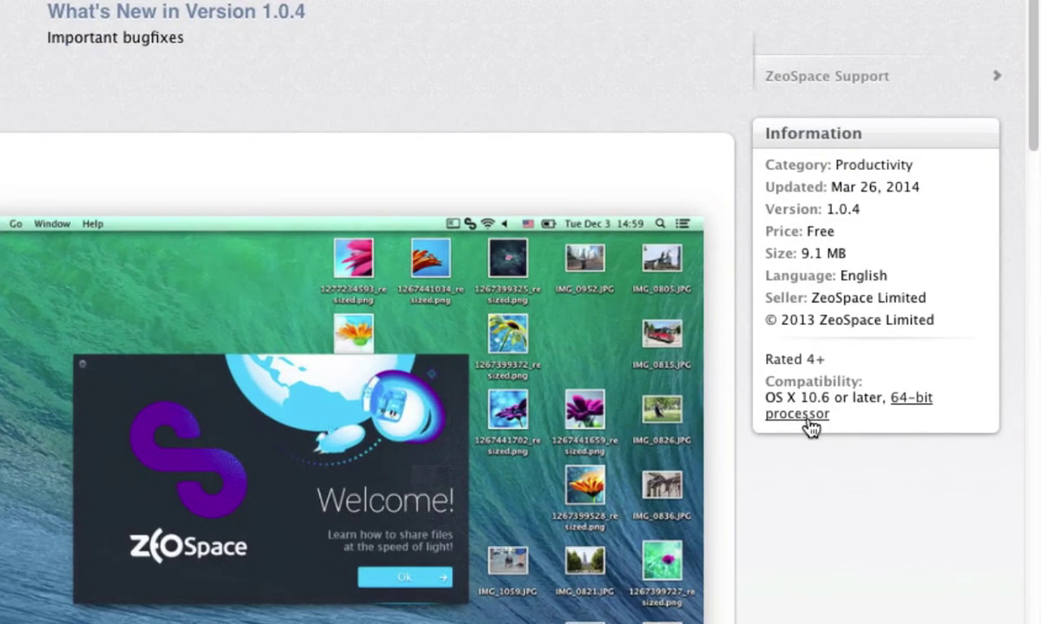
- Browse the installed ZeoSpace 1.0.4 App Store page back to the top and open the App Store menu
{"action": "scroll", "coordinate": [811, 428], "scroll_direction": "down", "scroll_amount": 10}
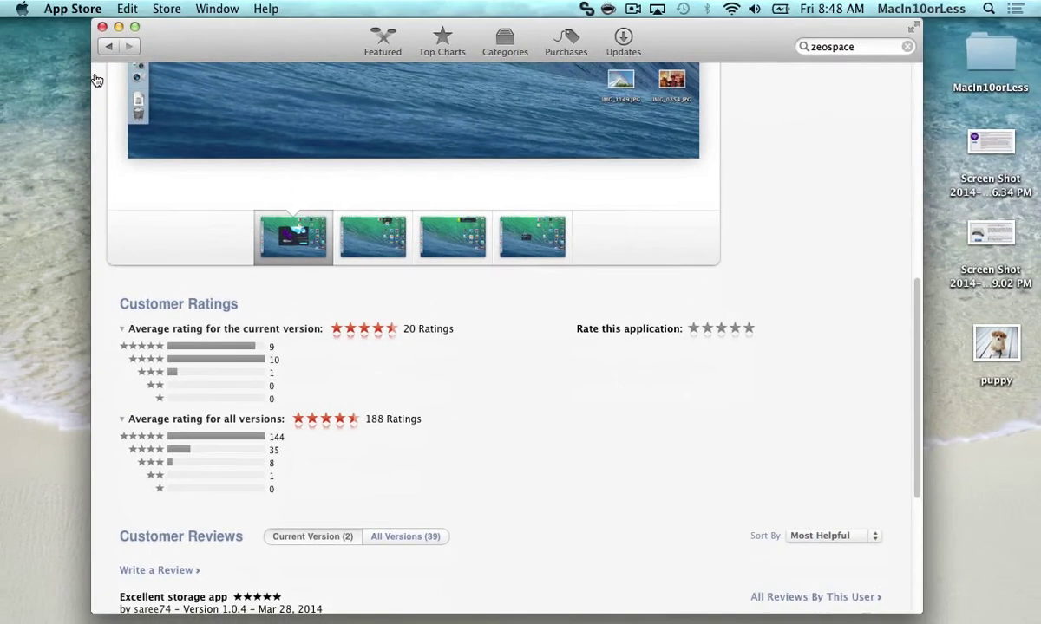
{"action": "scroll", "coordinate": [557, 295], "scroll_direction": "up", "scroll_amount": 10}
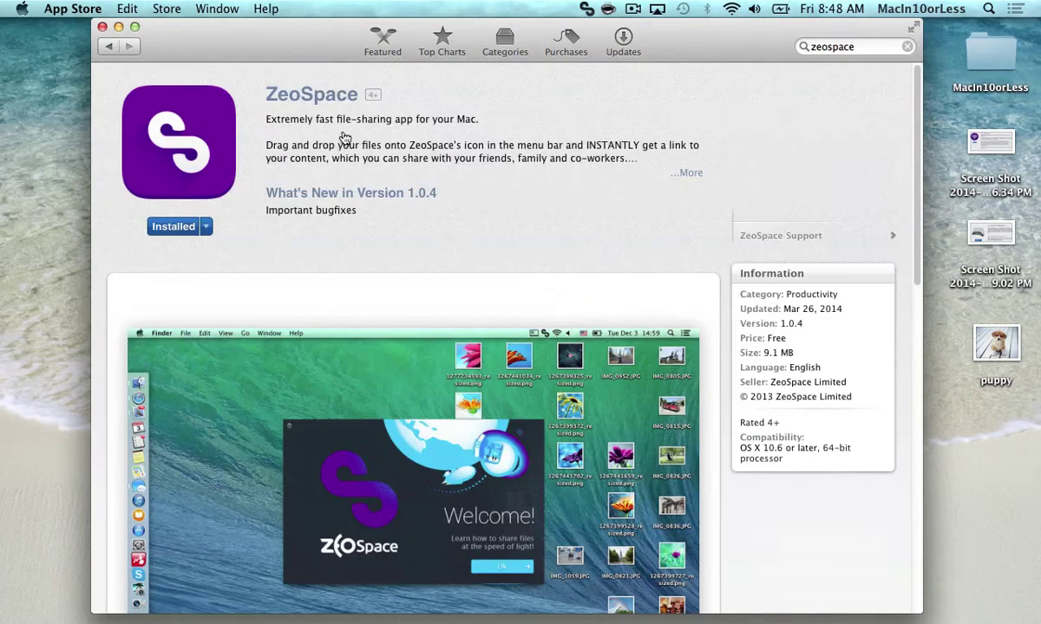
{"action": "left_click", "coordinate": [73, 9]}
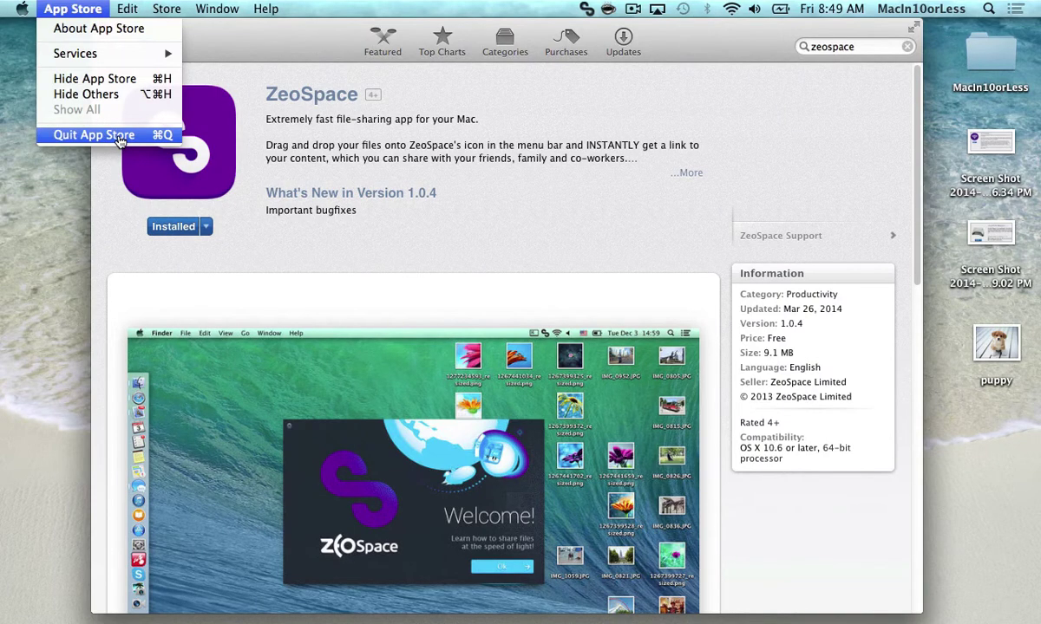
- Quit App Store and launch ZeoSpace through a Spotlight search for 'zeospace'
{"action": "left_click", "coordinate": [121, 141]}
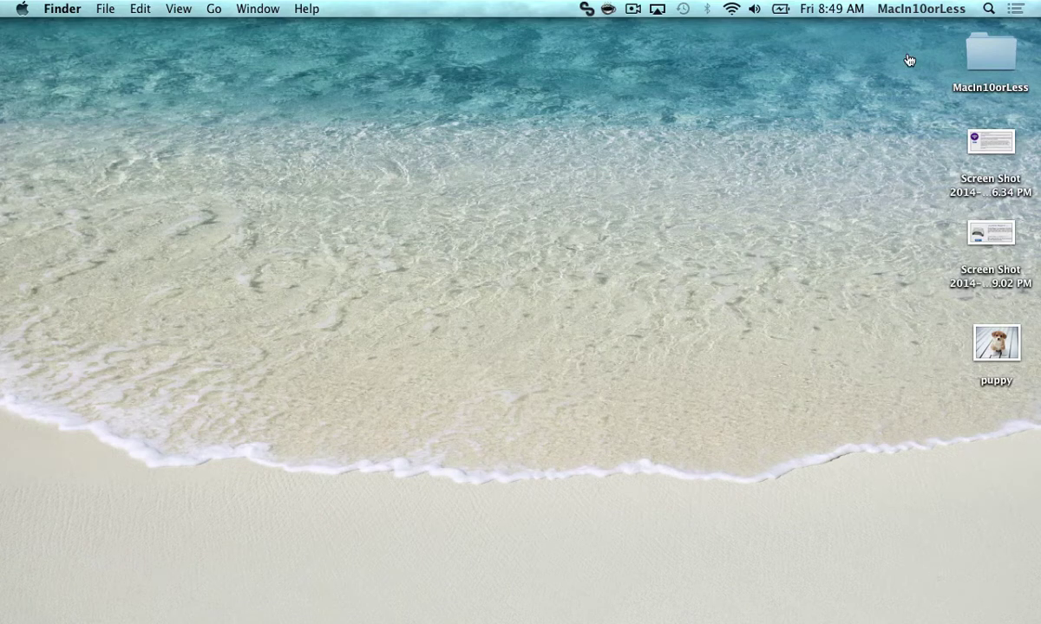
{"action": "key", "text": "super+space"}
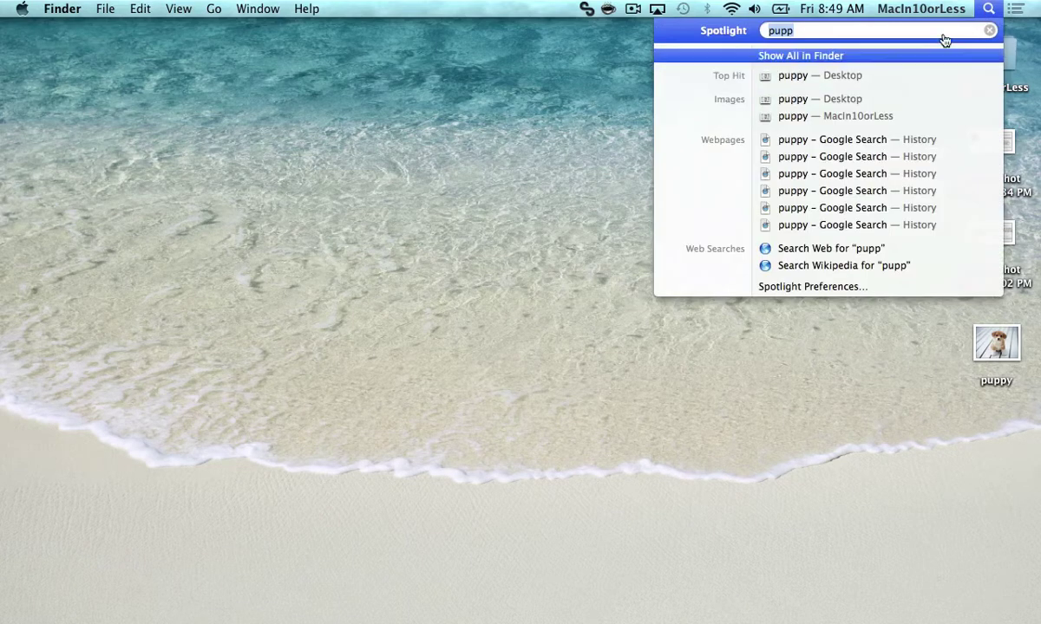
{"action": "key", "text": "BackSpace"}
{"action": "type", "text": "zeospace"}
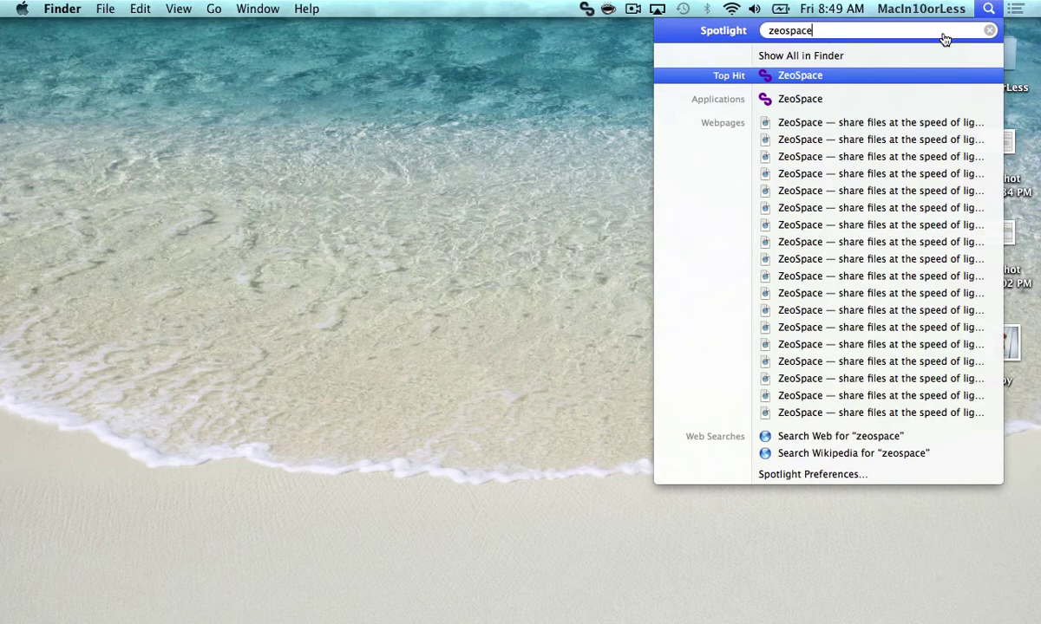
{"action": "key", "text": "Return"}
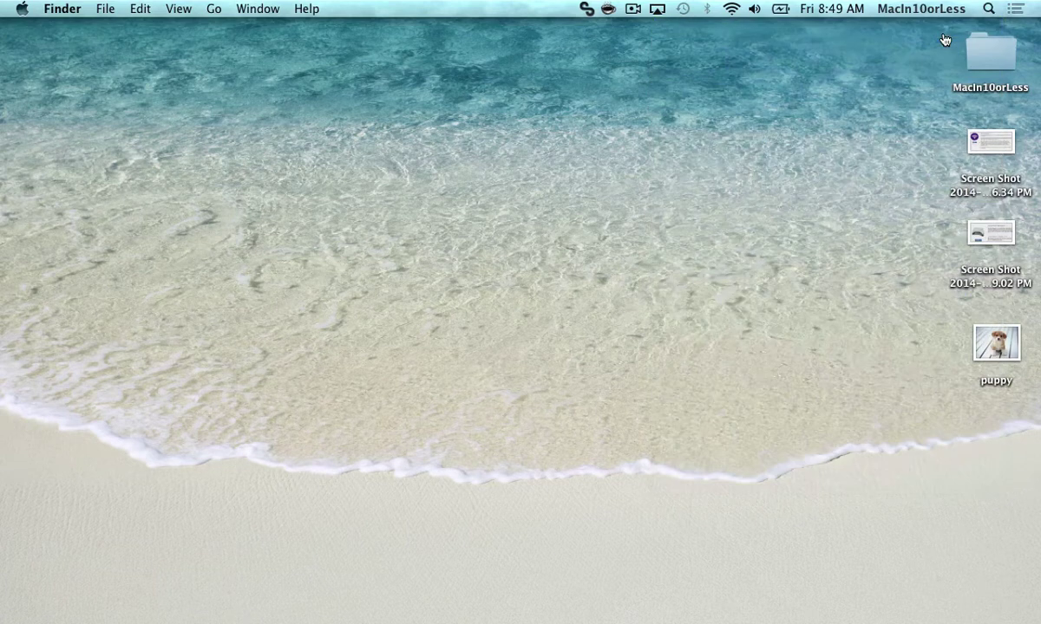
- Open the space.zeo.net website from the ZeoSpace menu, browse it, then minimize Safari
{"action": "left_click", "coordinate": [587, 10]}
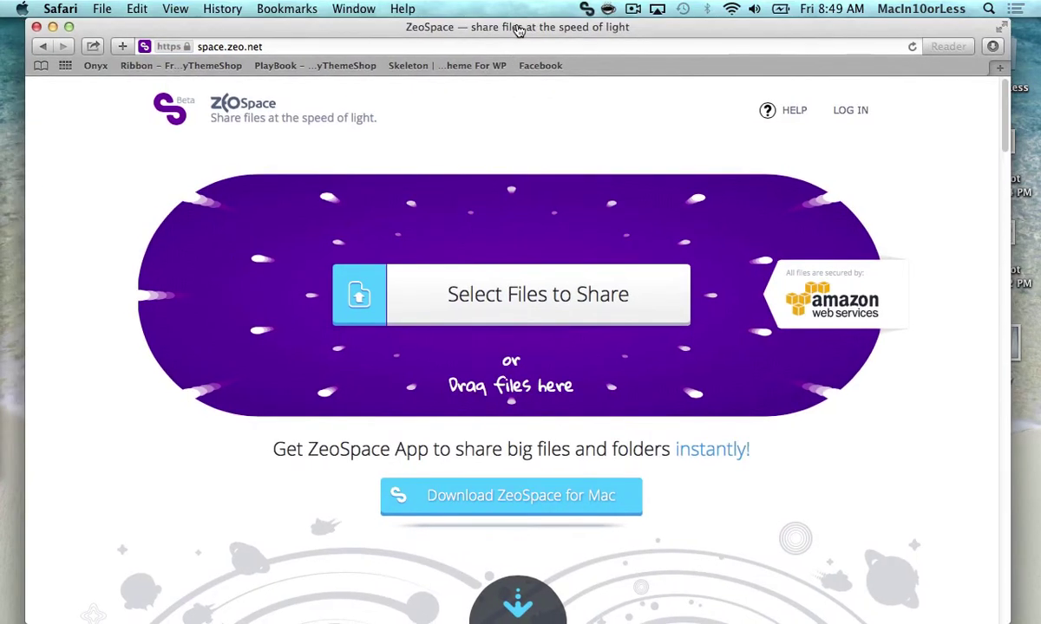
{"action": "scroll", "coordinate": [588, 386], "scroll_direction": "down", "scroll_amount": 3}
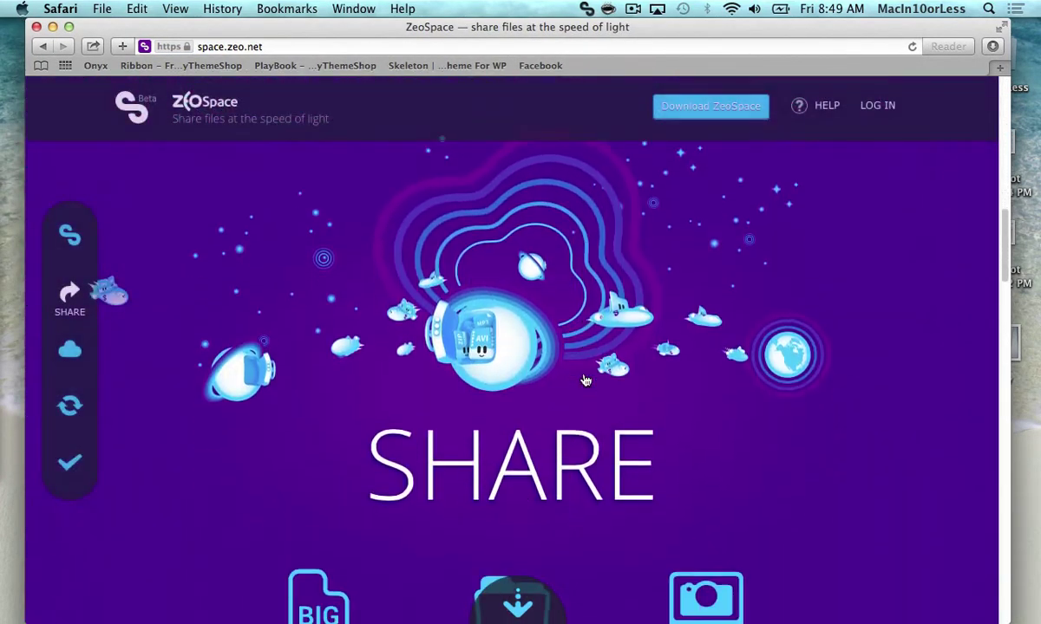
{"action": "scroll", "coordinate": [586, 382], "scroll_direction": "up", "scroll_amount": 5}
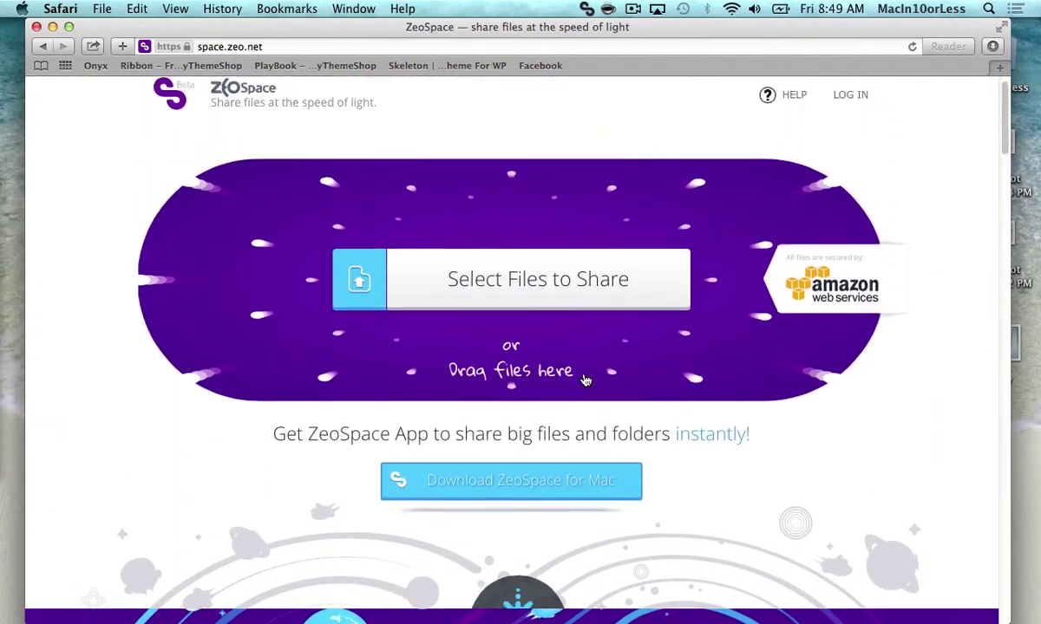
{"action": "scroll", "coordinate": [585, 382], "scroll_direction": "up", "scroll_amount": 1}
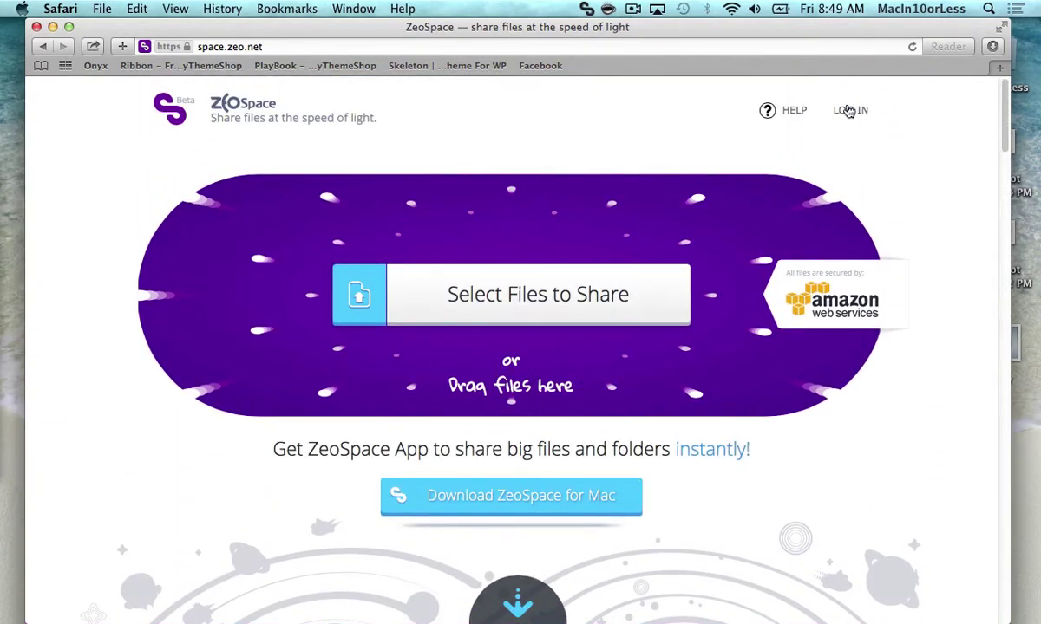
{"action": "left_click", "coordinate": [53, 27]}
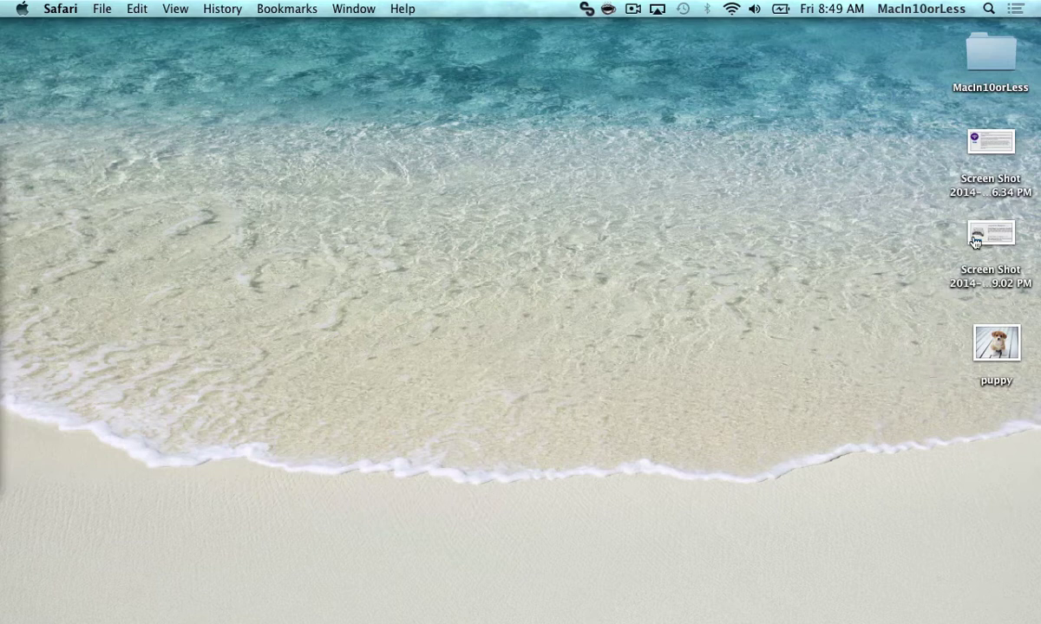
{"action": "double_click", "coordinate": [993, 347]}
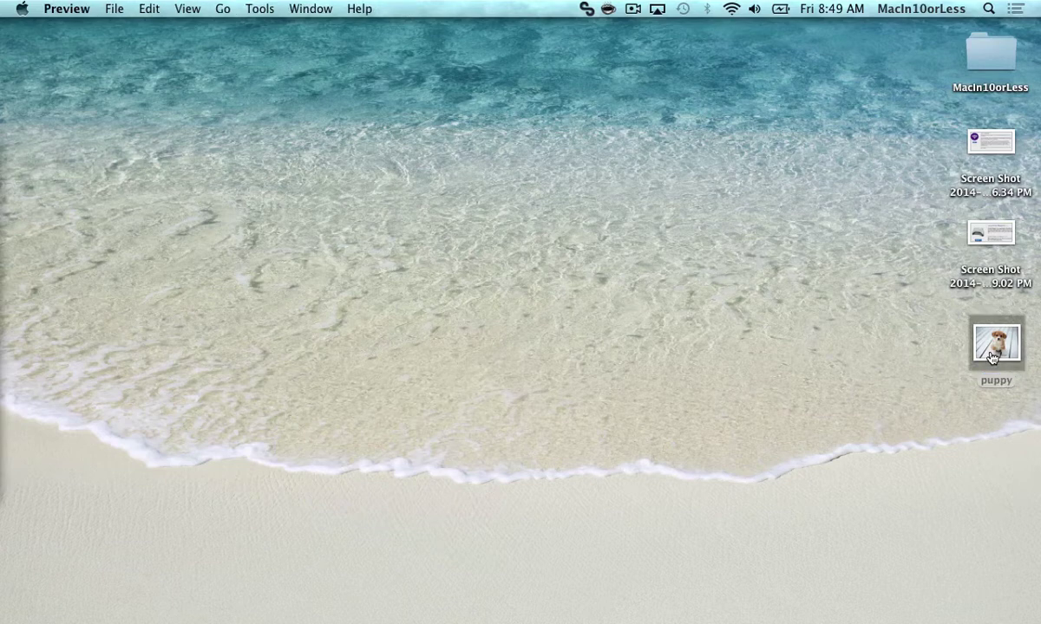
{"action": "left_click_drag", "start_coordinate": [265, 32], "coordinate": [591, 154]}
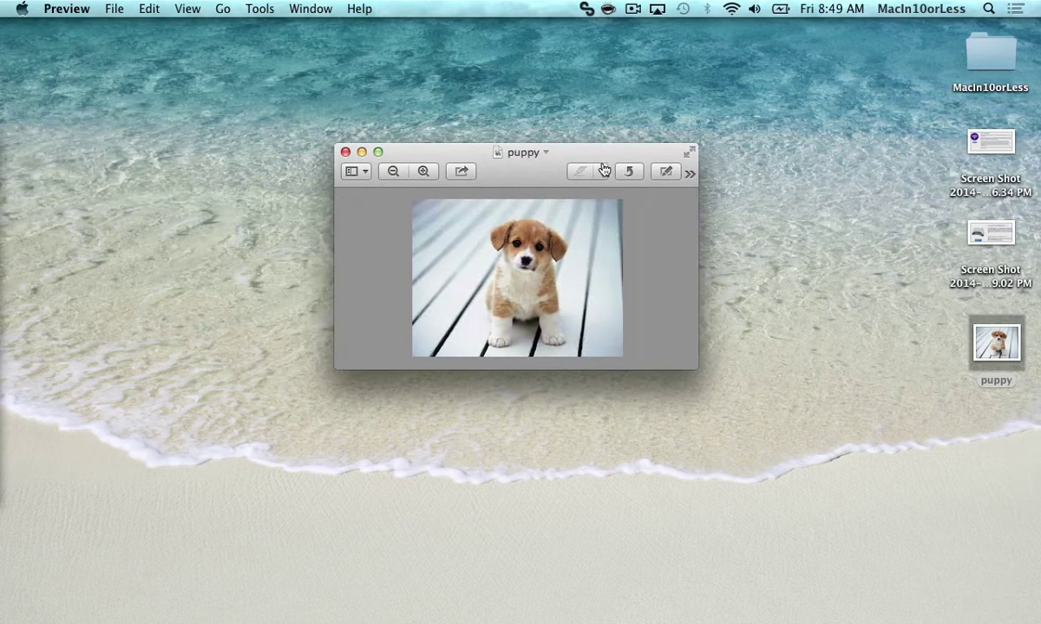
{"action": "left_click", "coordinate": [345, 152]}
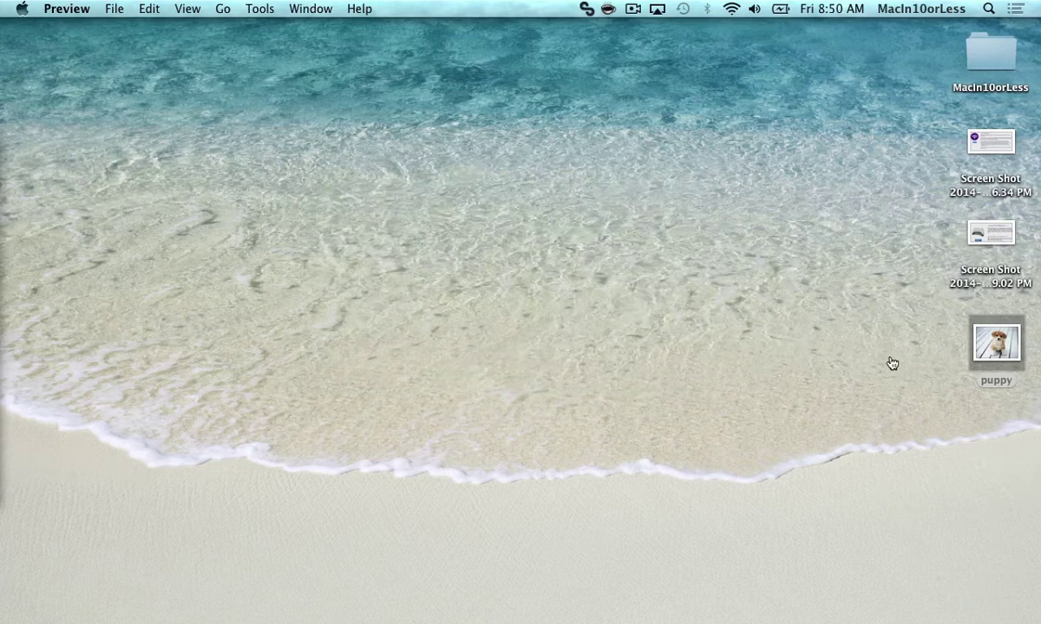
{"action": "left_click_drag", "start_coordinate": [999, 351], "coordinate": [589, 17]}
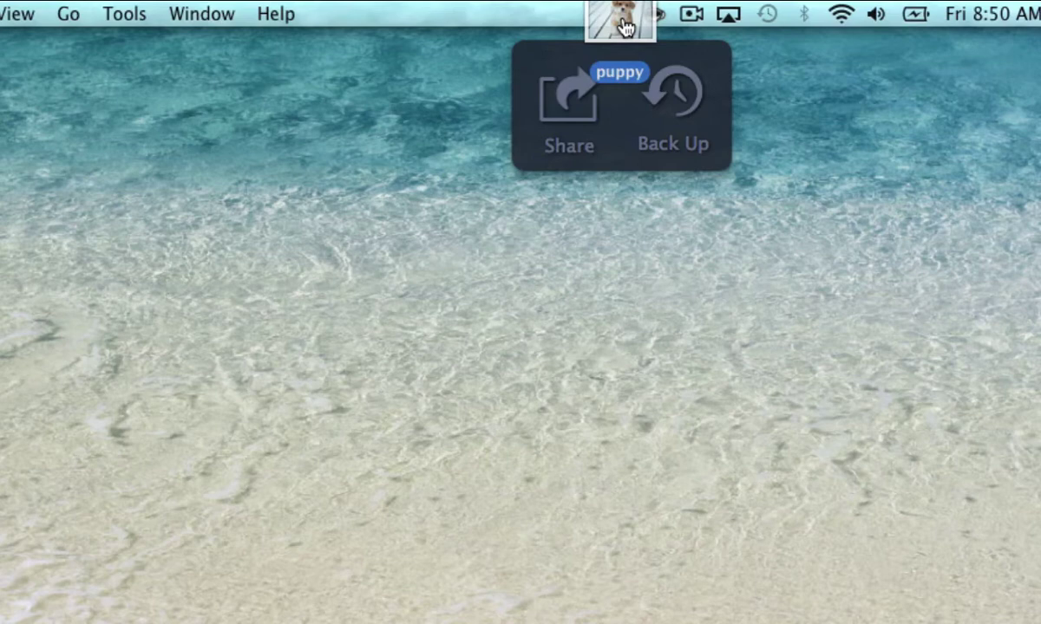
{"action": "left_click_drag", "start_coordinate": [624, 28], "coordinate": [569, 109]}
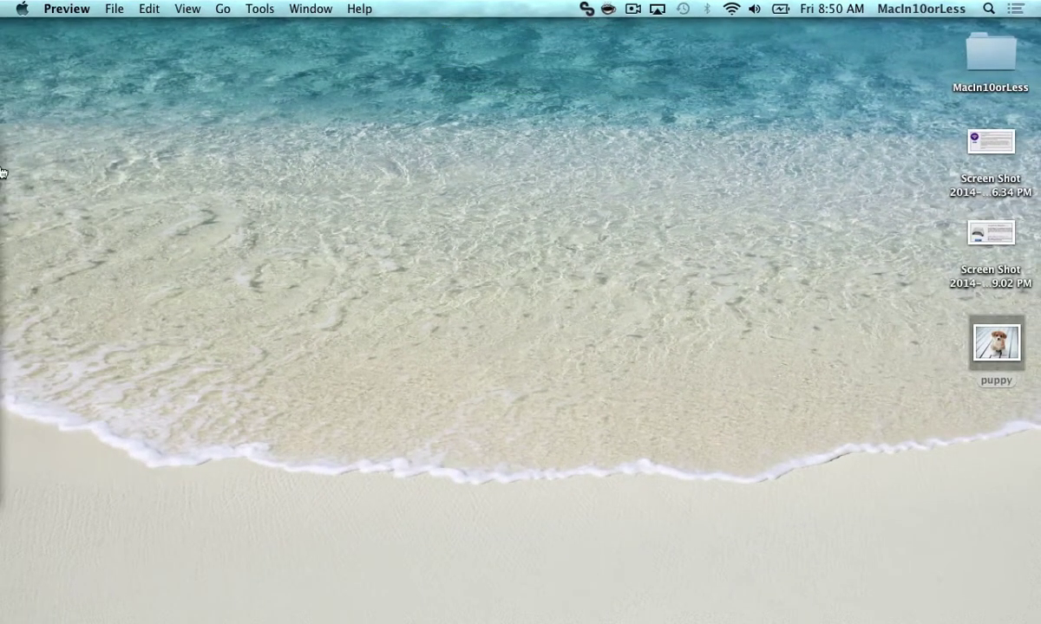
- Restore Safari and open the copied puppy share link in a new tab
{"action": "mouse_move", "coordinate": [3, 164]}
{"action": "left_click", "coordinate": [26, 234]}
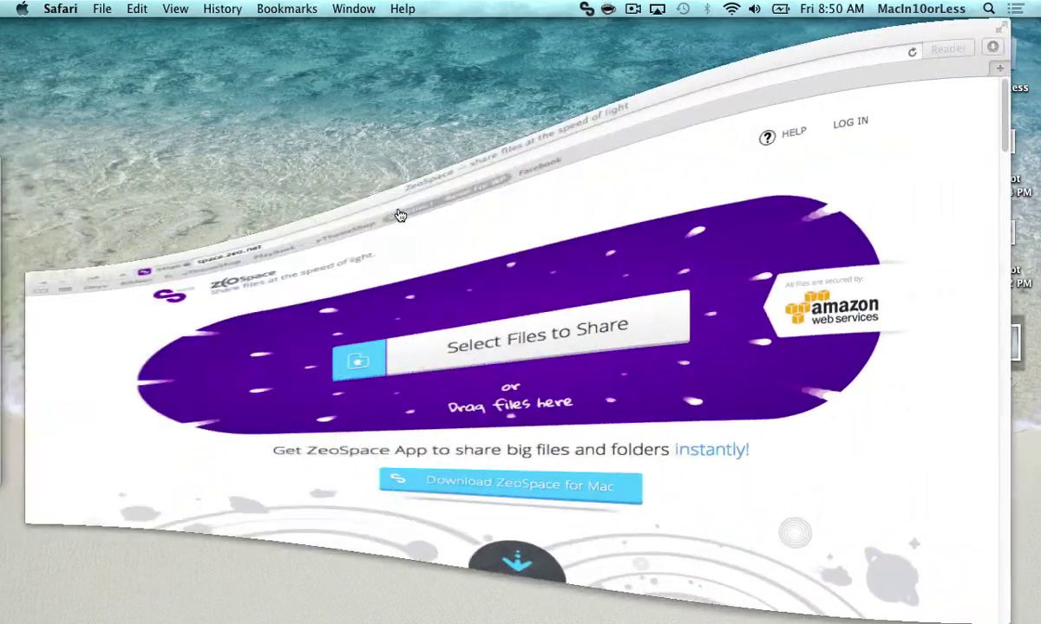
{"action": "key", "text": "super+t"}
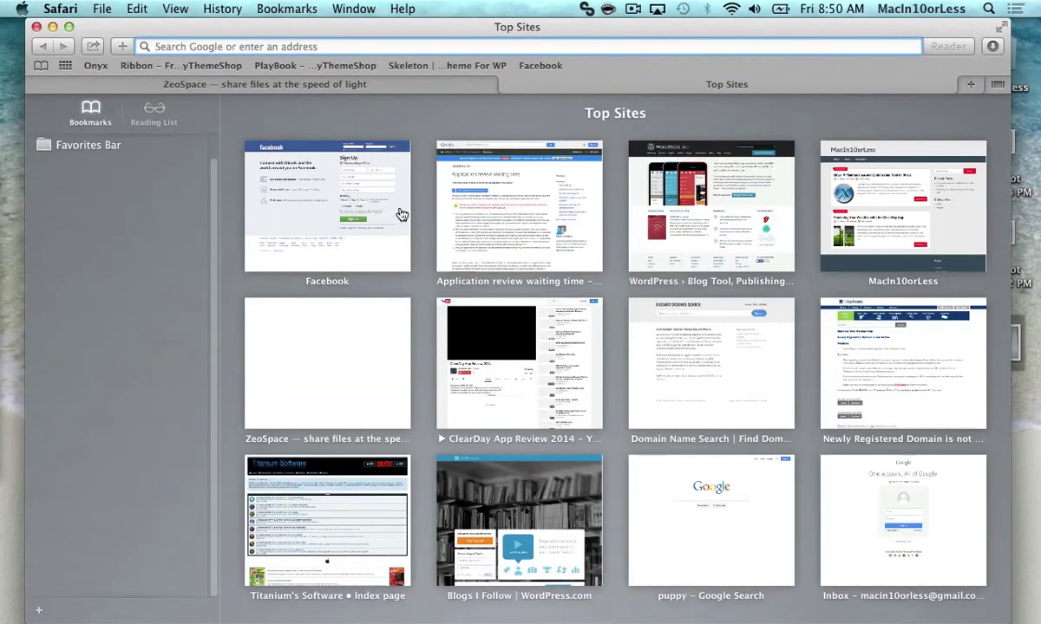
{"action": "type", "text": "https://space.zeo.net/g/e78x"}
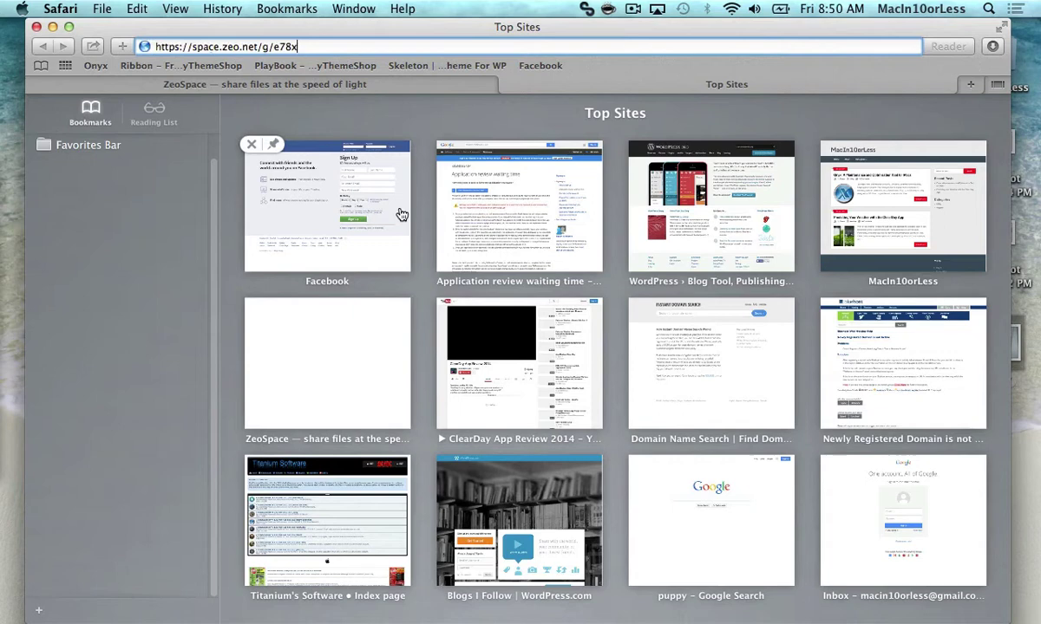
{"action": "key", "text": "Return"}
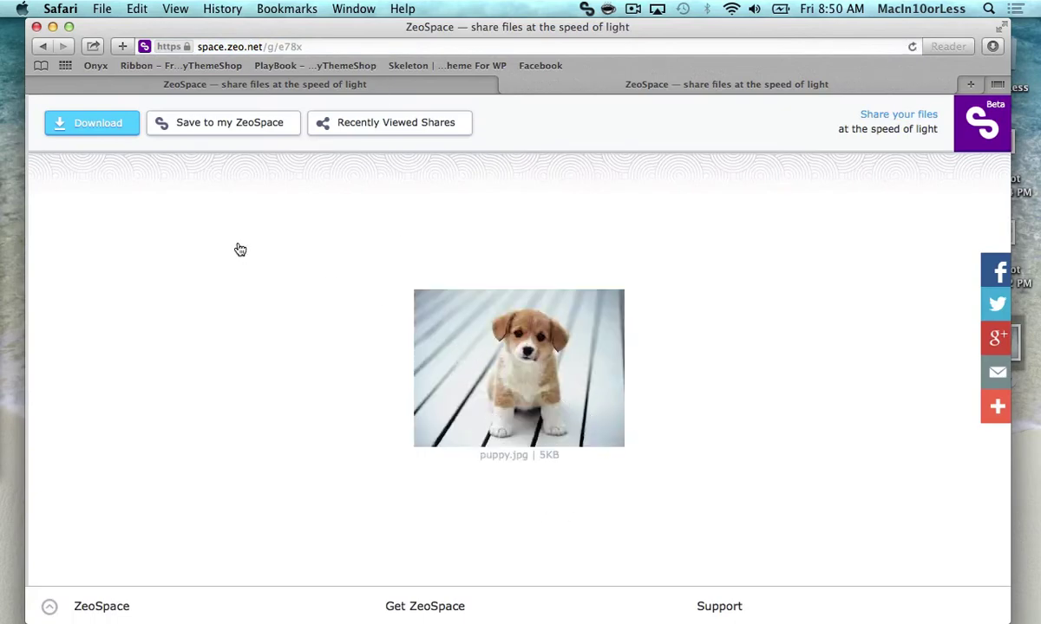
- Download puppy.jpg (5KB) from the share page and open it in Preview
{"action": "left_click", "coordinate": [100, 130]}
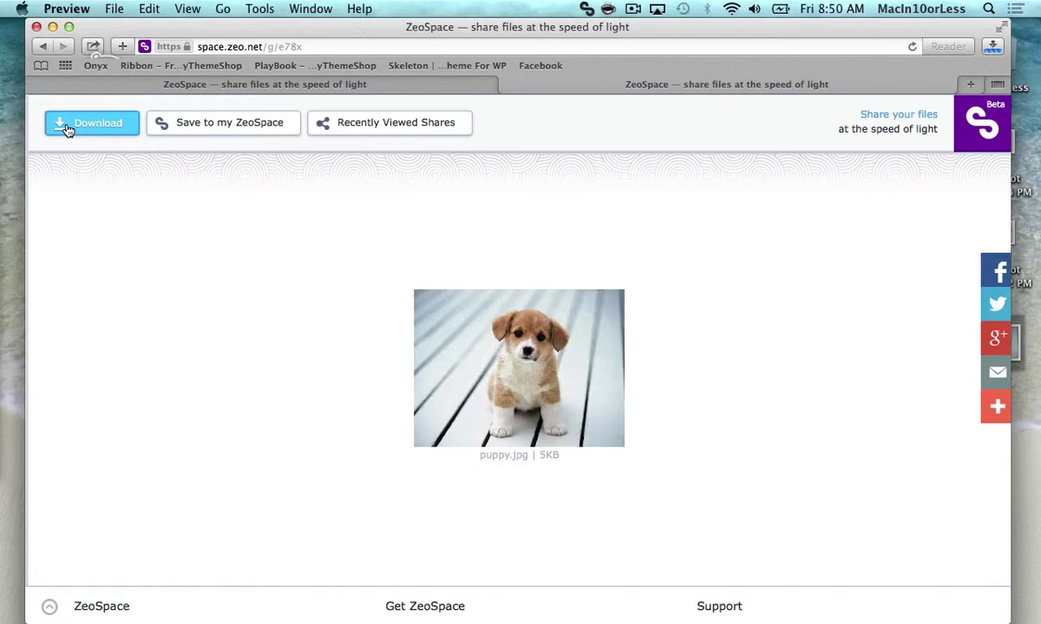
{"action": "mouse_move", "coordinate": [4, 472]}
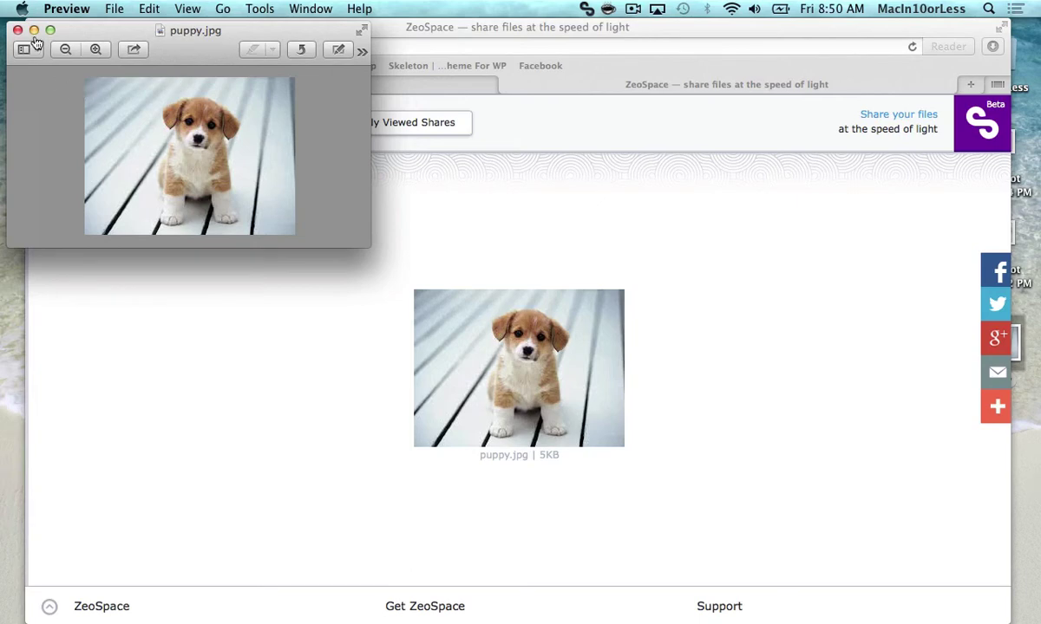
{"action": "left_click_drag", "start_coordinate": [84, 36], "coordinate": [114, 50]}
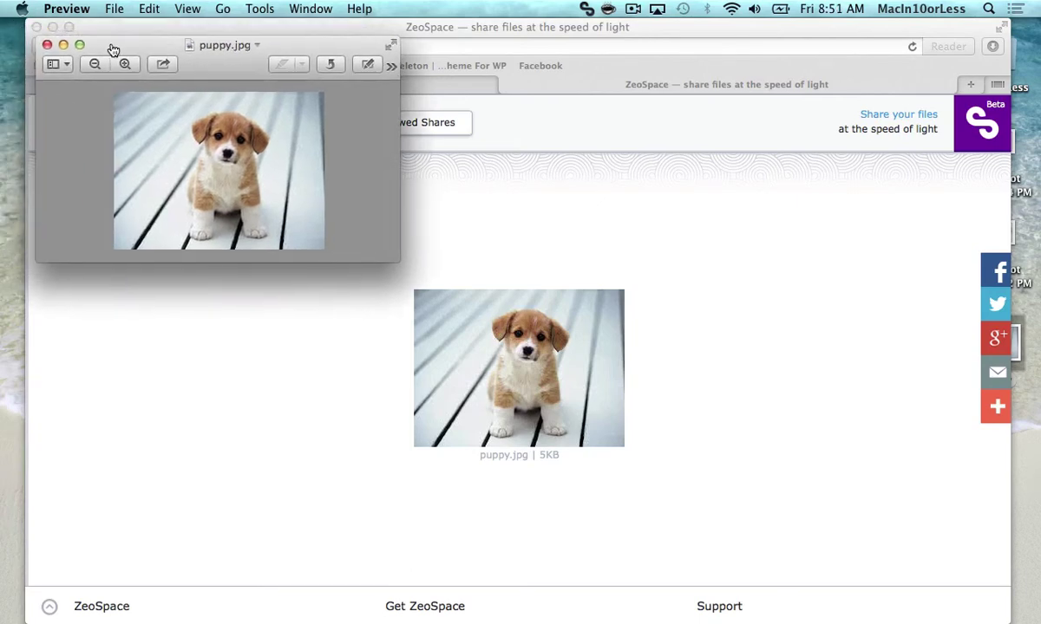
- Close the puppy.jpg preview and the share-page tab, leaving the space.zeo.net homepage
{"action": "left_click", "coordinate": [47, 45]}
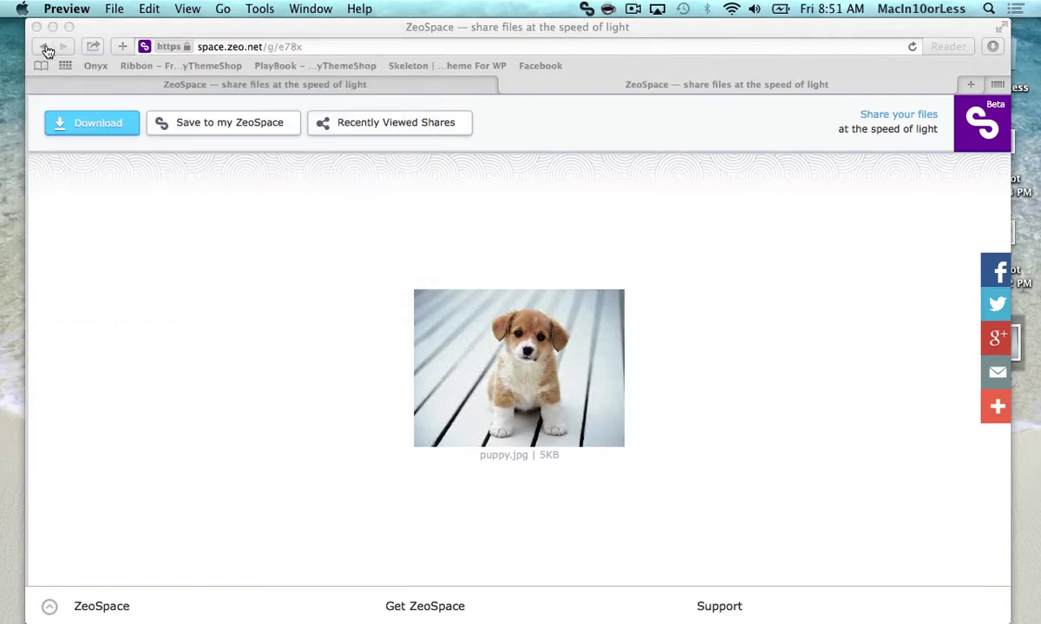
{"action": "left_click", "coordinate": [183, 30]}
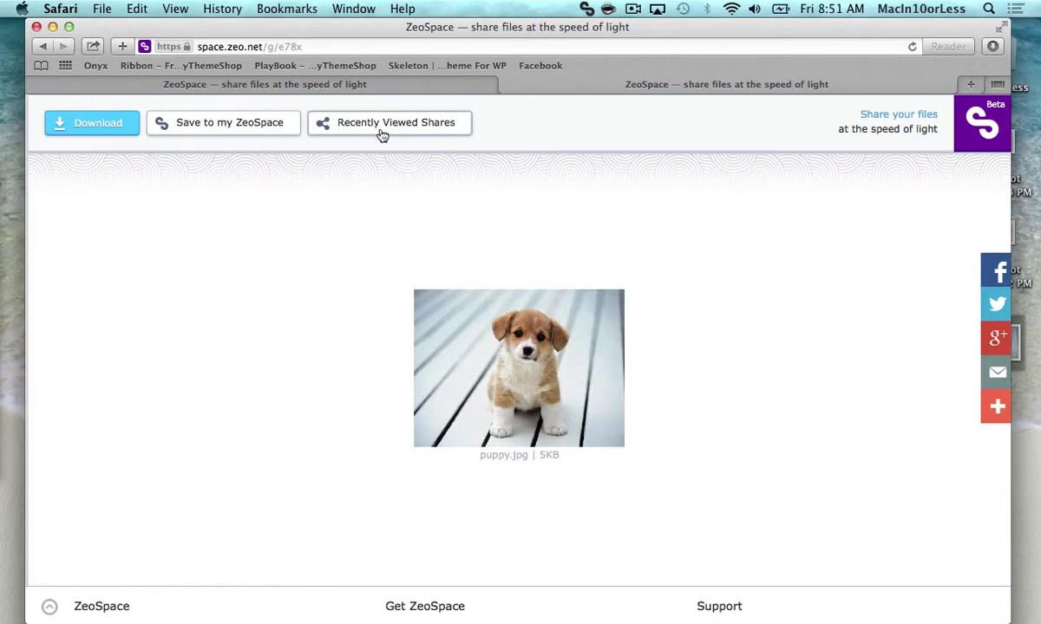
{"action": "left_click", "coordinate": [508, 91]}
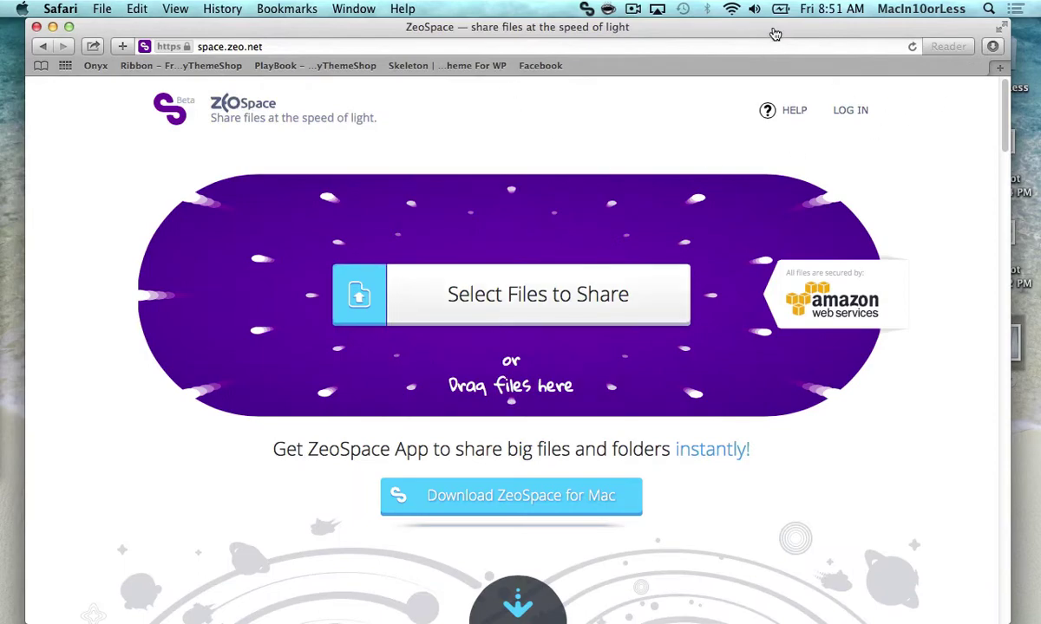
{"action": "left_click_drag", "start_coordinate": [775, 33], "coordinate": [770, 33]}
{"action": "scroll", "coordinate": [833, 227], "scroll_direction": "down", "scroll_amount": 2}
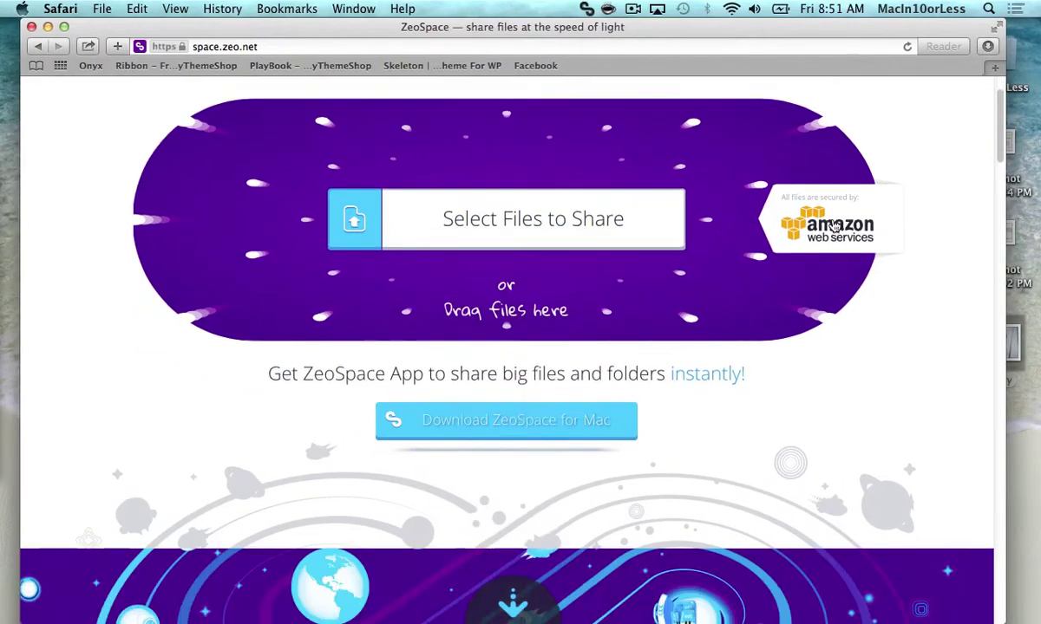
{"action": "scroll", "coordinate": [774, 229], "scroll_direction": "down", "scroll_amount": 10}
{"action": "scroll", "coordinate": [774, 230], "scroll_direction": "up", "scroll_amount": 5}
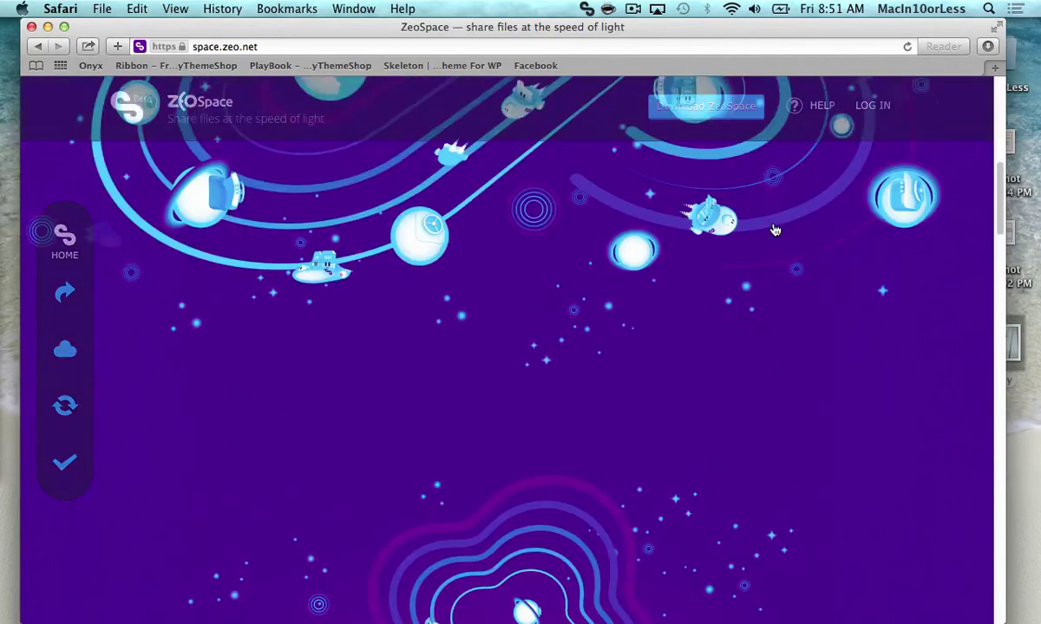
{"action": "scroll", "coordinate": [775, 229], "scroll_direction": "up", "scroll_amount": 10}
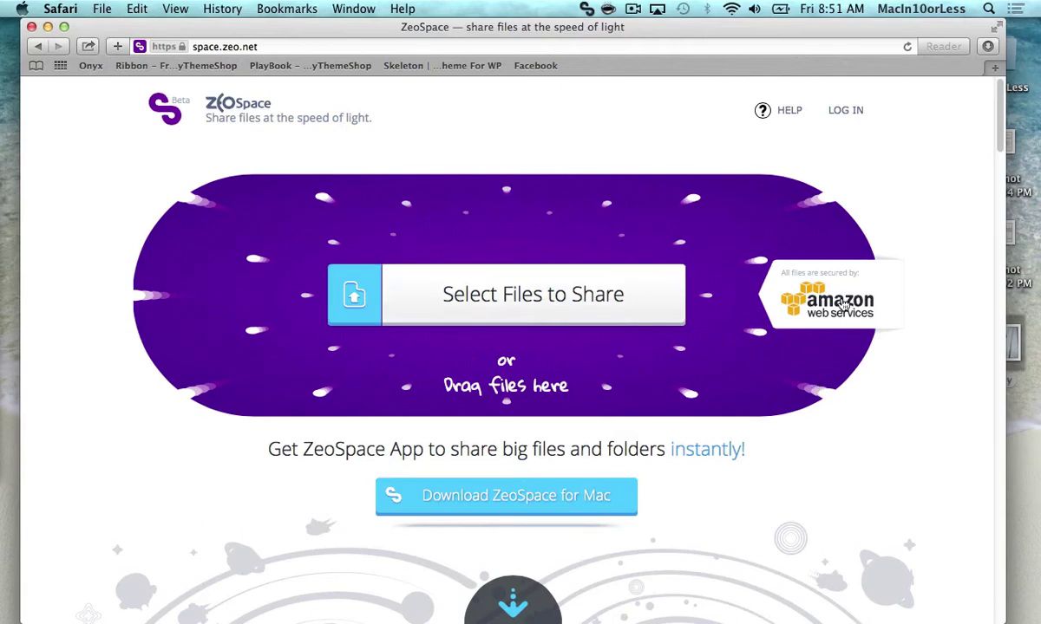
- Log in to the ZeoSpace dashboard with Facebook to reach the Backups and Shares Files page
{"action": "left_click", "coordinate": [846, 111]}
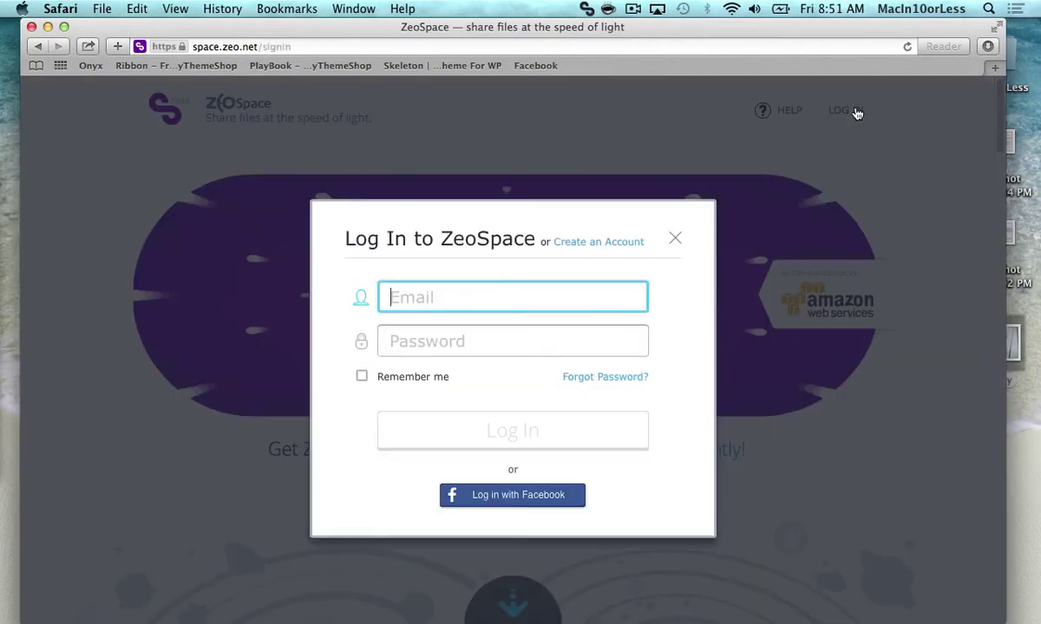
{"action": "left_click", "coordinate": [511, 502]}
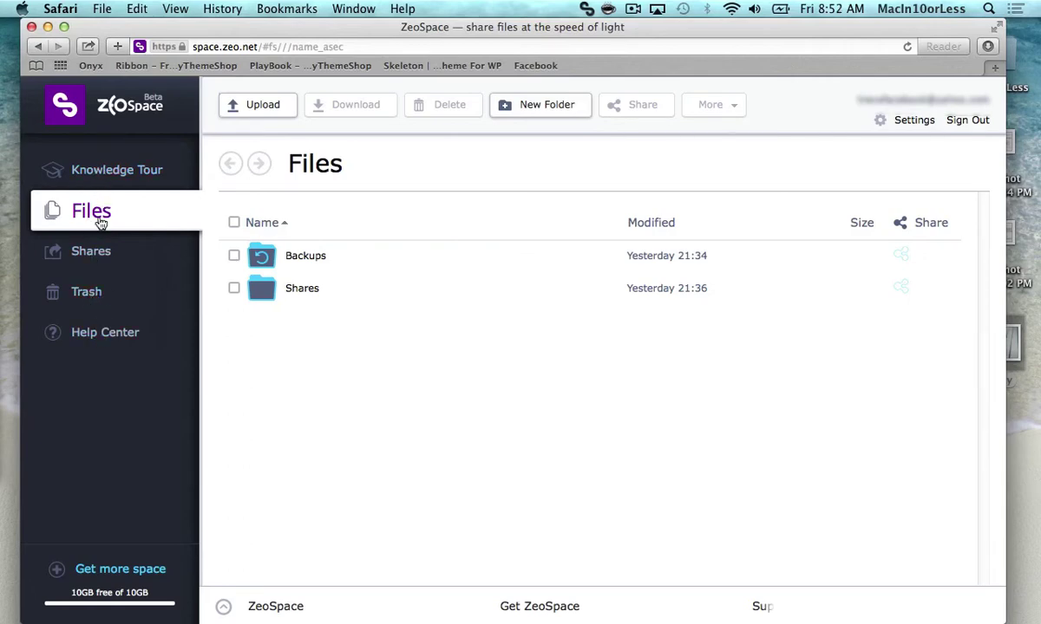
- Open the Knowledge Tour, browse the install steps, and view the Share a screenshot OS X instructions
{"action": "left_click", "coordinate": [121, 171]}
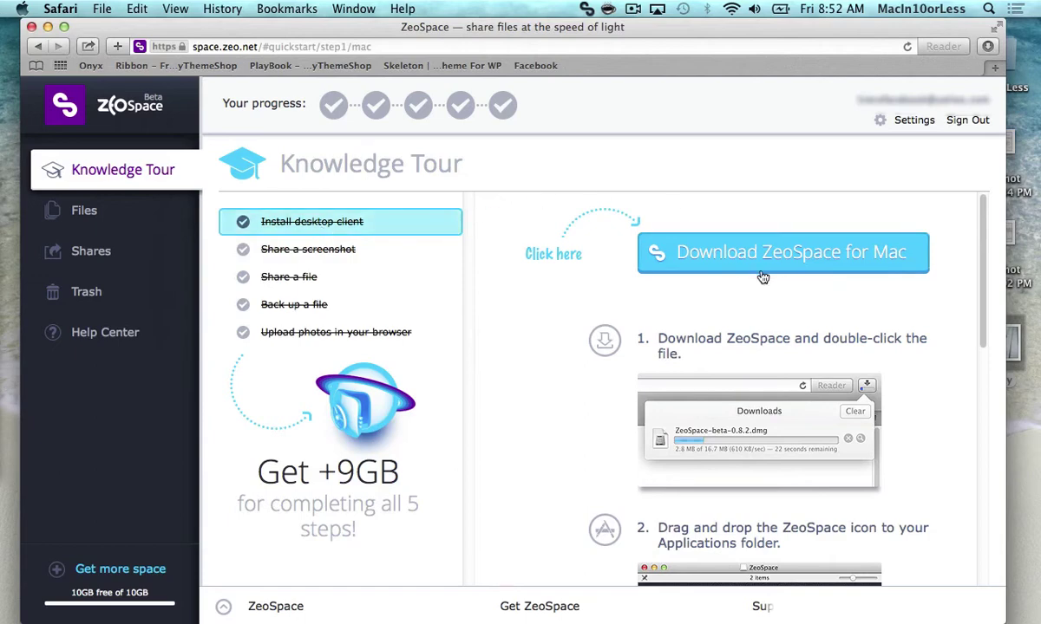
{"action": "scroll", "coordinate": [712, 355], "scroll_direction": "down", "scroll_amount": 1}
{"action": "scroll", "coordinate": [712, 355], "scroll_direction": "down", "scroll_amount": 3}
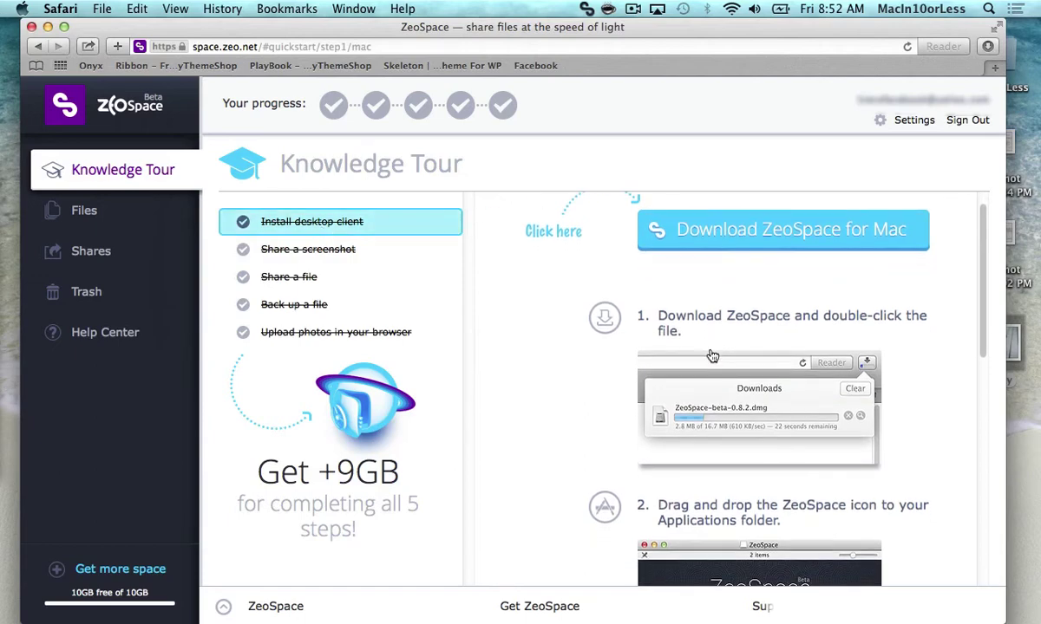
{"action": "scroll", "coordinate": [712, 356], "scroll_direction": "down", "scroll_amount": 10}
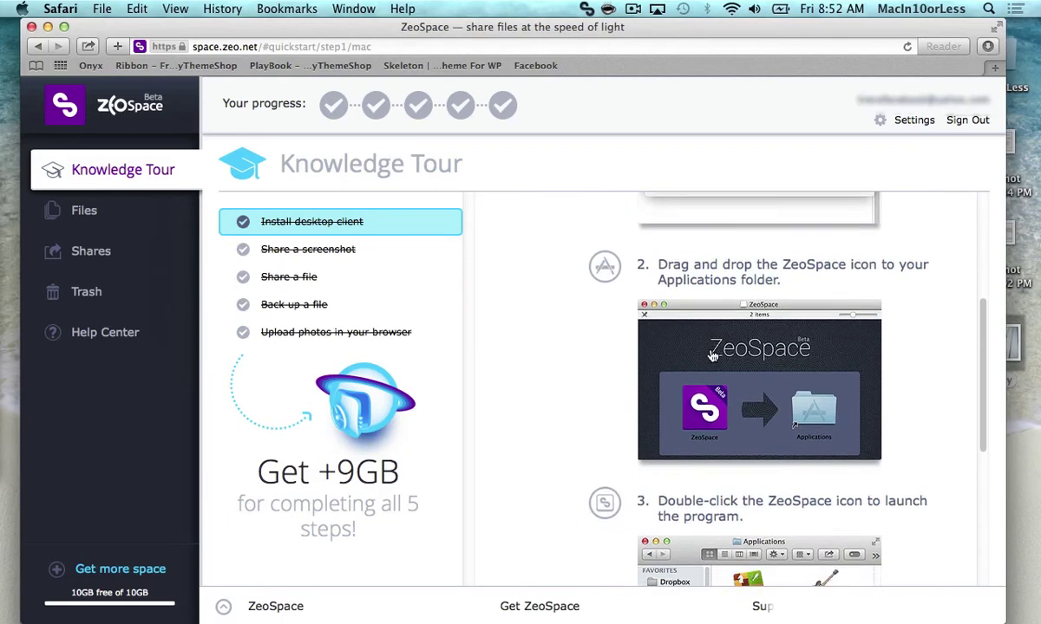
{"action": "scroll", "coordinate": [712, 356], "scroll_direction": "up", "scroll_amount": 10}
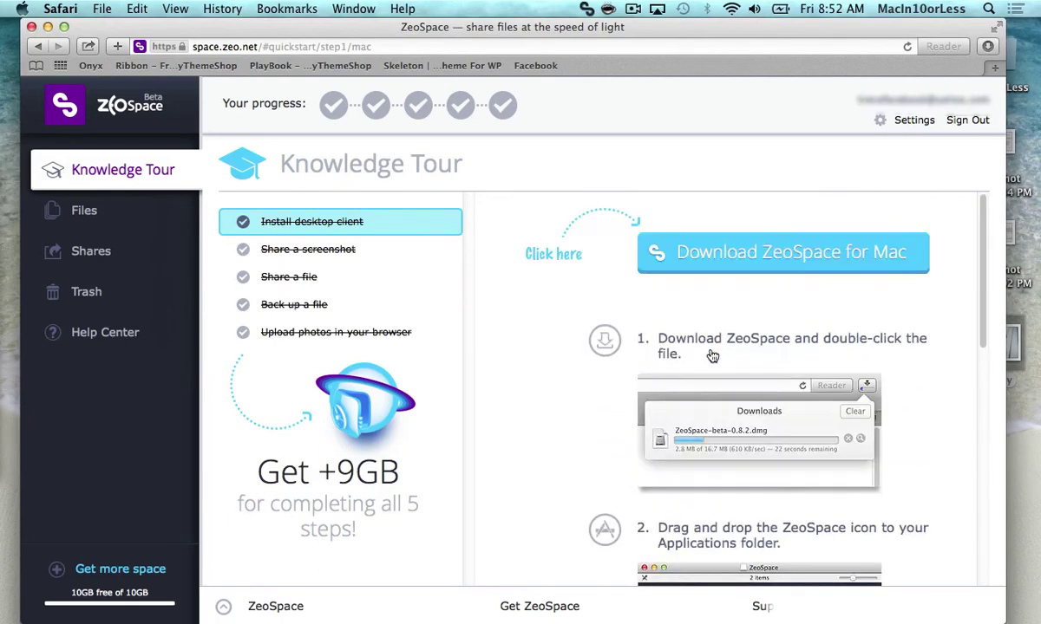
{"action": "left_click", "coordinate": [312, 251]}
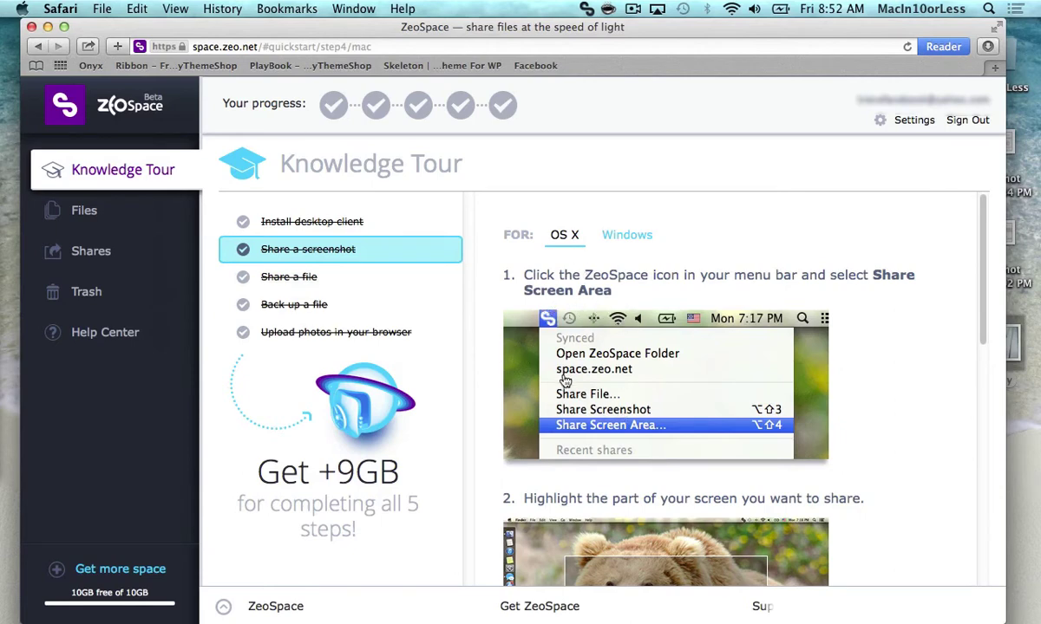
{"action": "scroll", "coordinate": [607, 342], "scroll_direction": "down", "scroll_amount": 2}
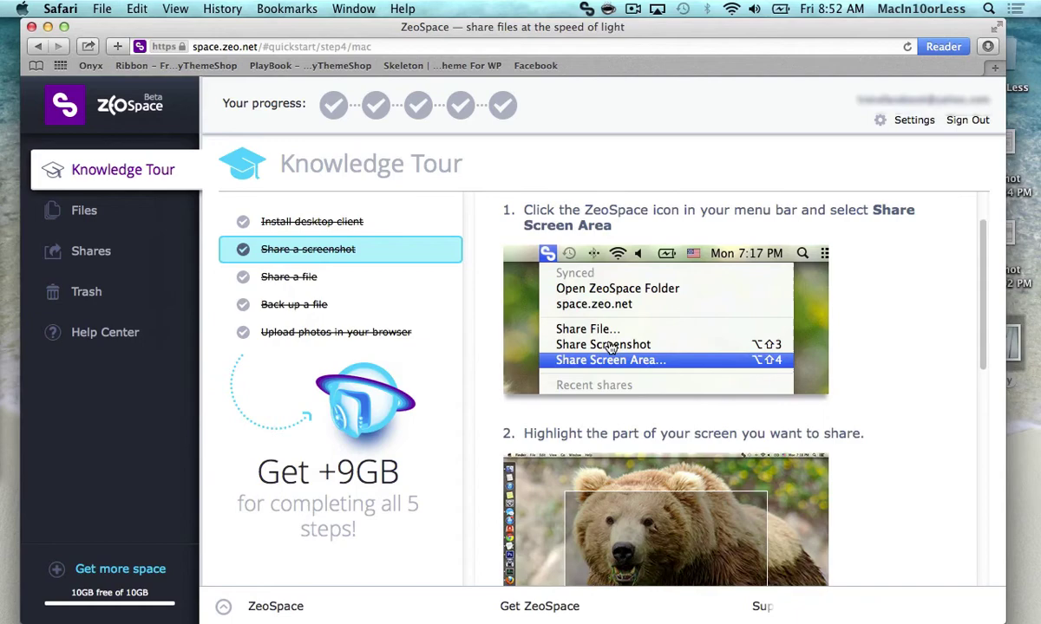
{"action": "scroll", "coordinate": [612, 349], "scroll_direction": "down", "scroll_amount": 10}
{"action": "scroll", "coordinate": [611, 349], "scroll_direction": "up", "scroll_amount": 12}
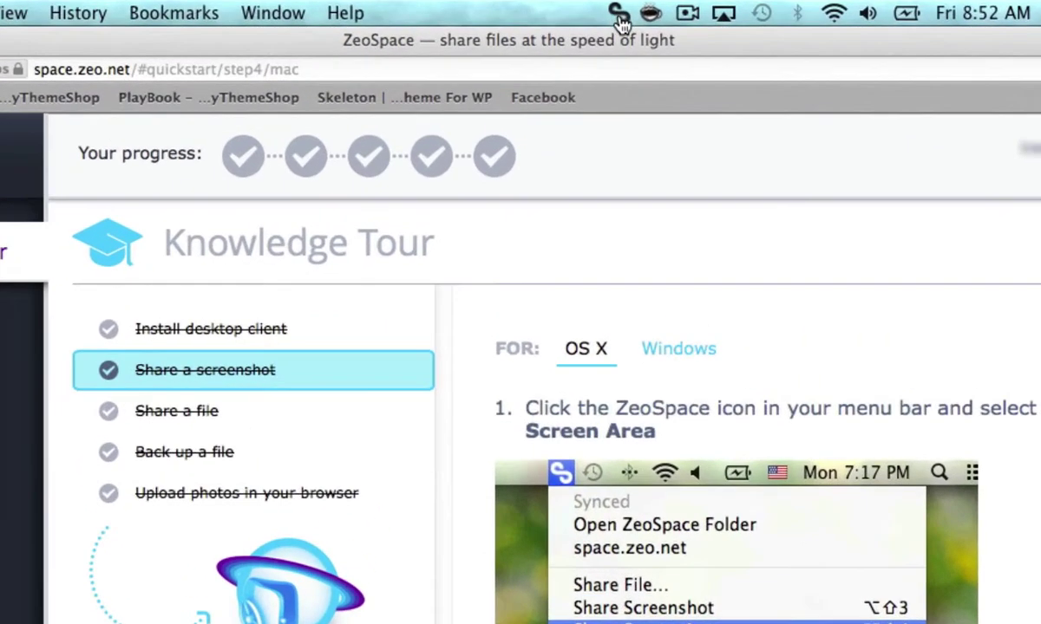
{"action": "left_click", "coordinate": [586, 9]}
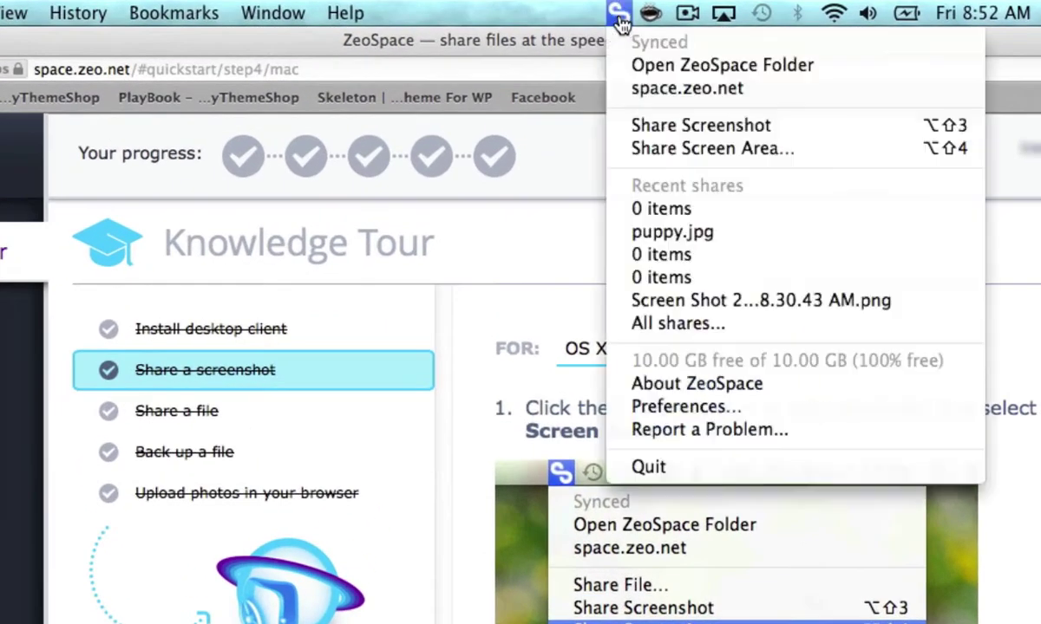
{"action": "left_click", "coordinate": [687, 152]}
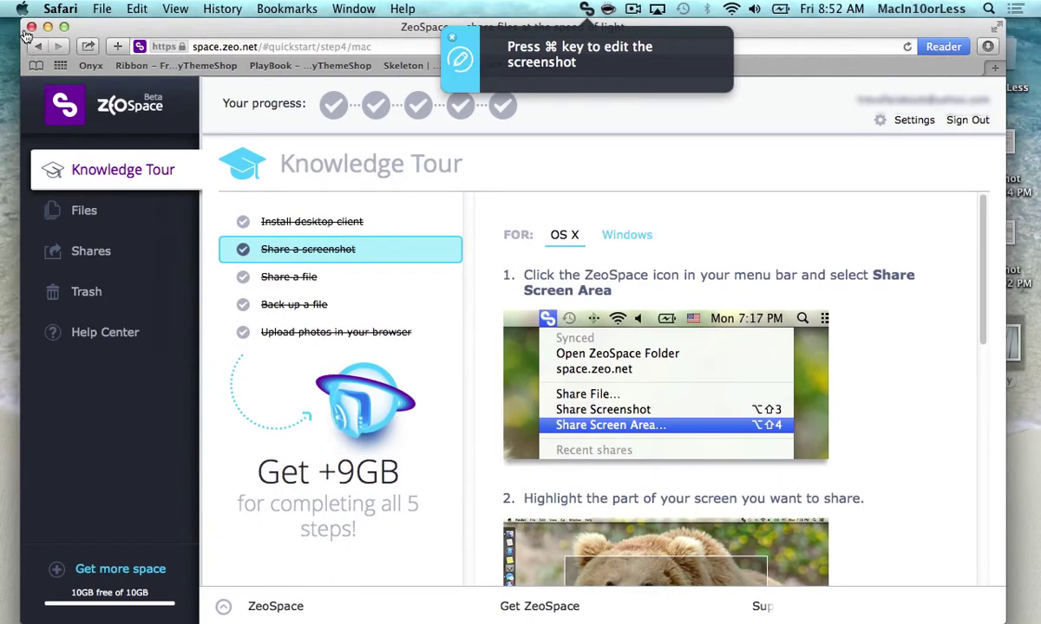
{"action": "left_click_drag", "start_coordinate": [30, 32], "coordinate": [473, 528]}
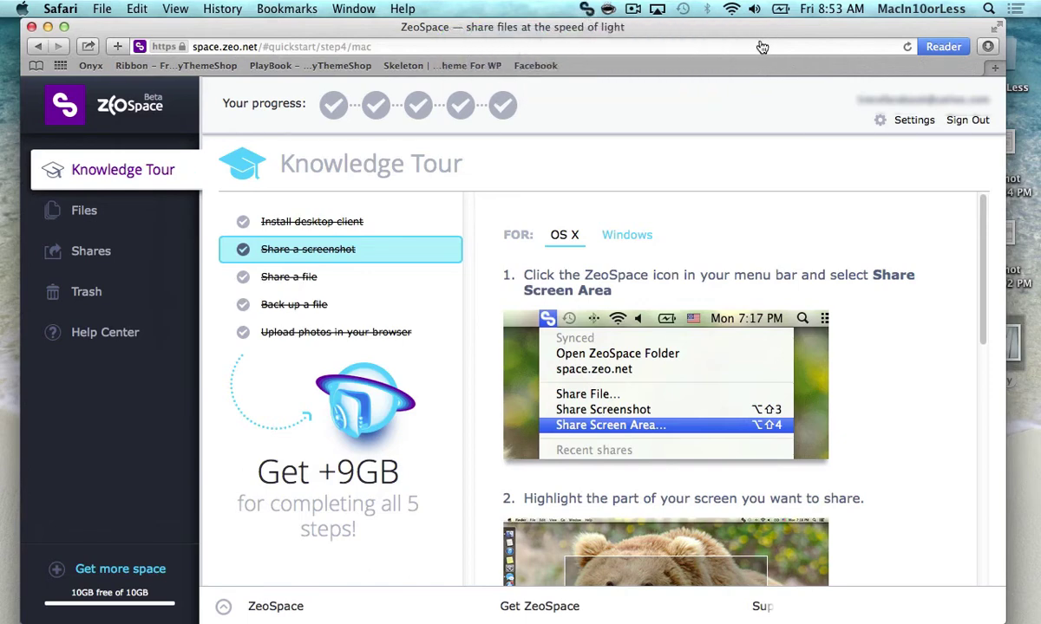
- Open the screenshot share link in a new tab, then view the tour's Share a file step
{"action": "key", "text": "super+t"}
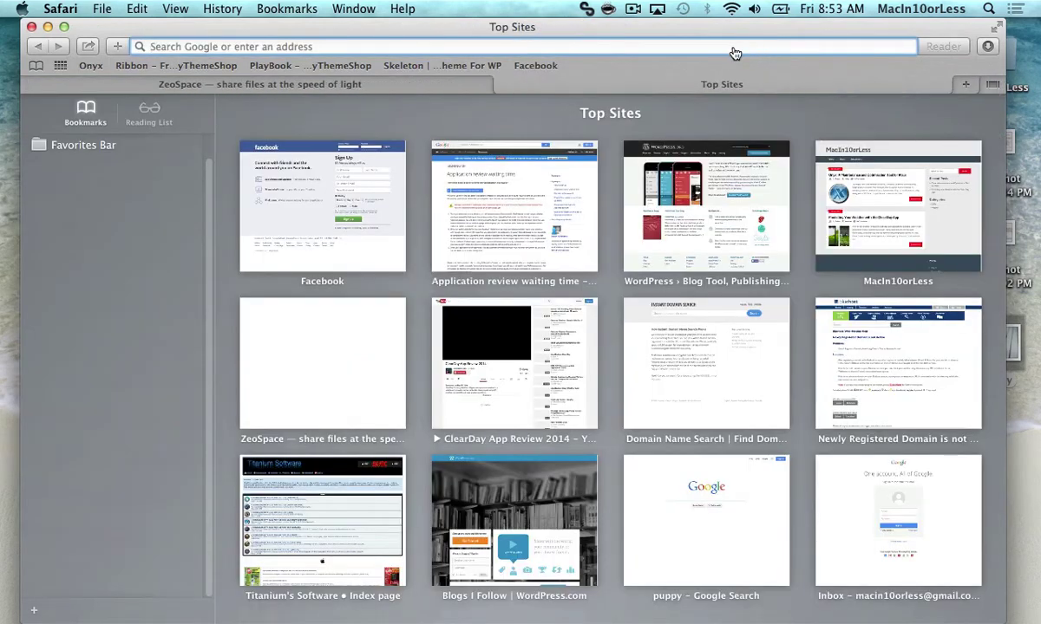
{"action": "right_click", "coordinate": [734, 52]}
{"action": "left_click", "coordinate": [764, 86]}
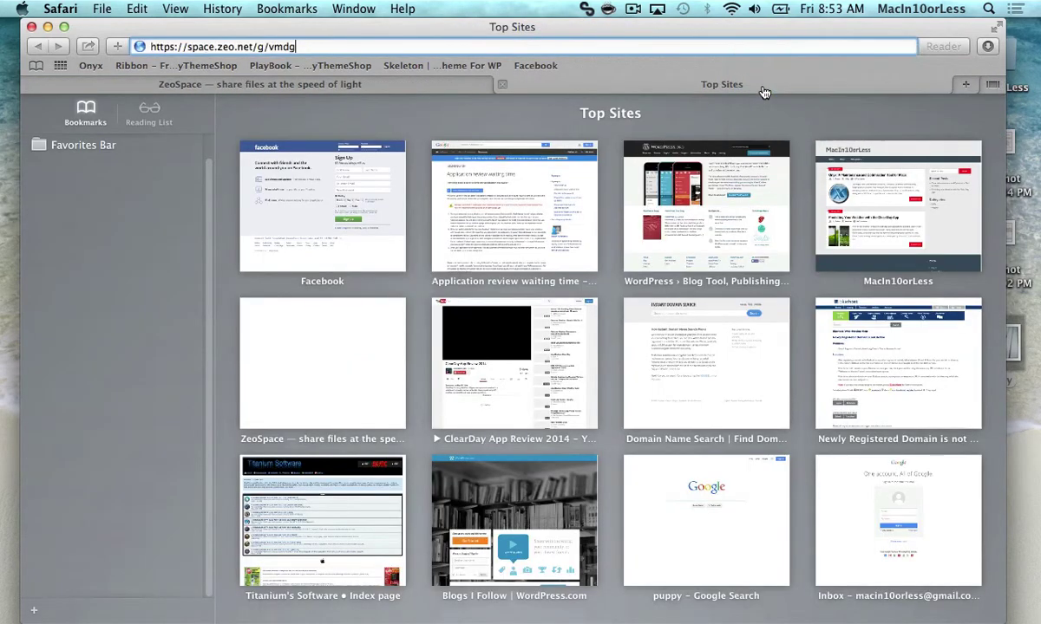
{"action": "key", "text": "Return"}
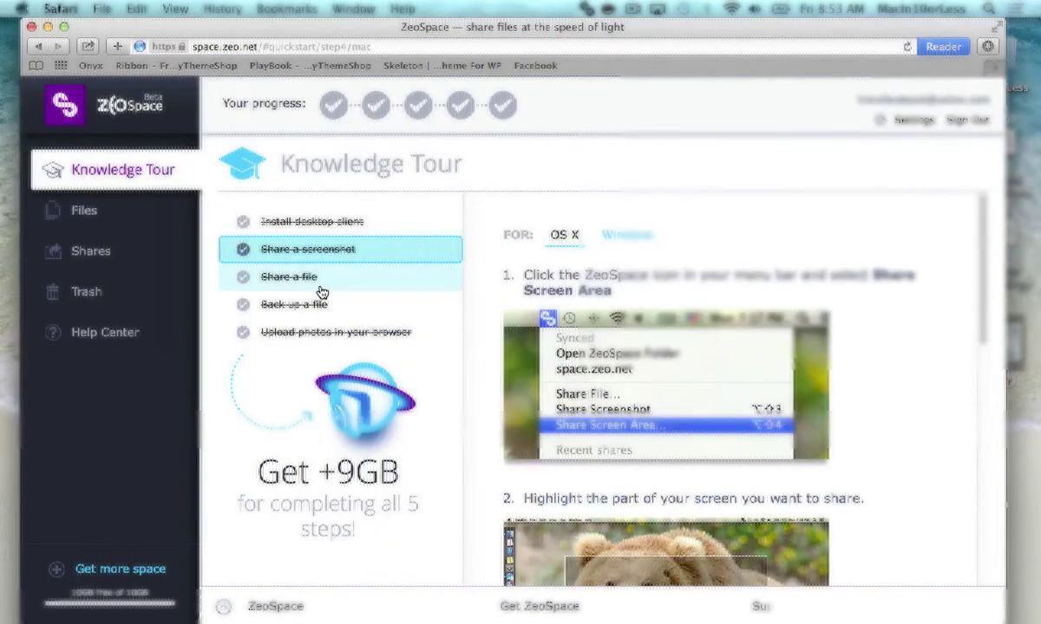
{"action": "left_click", "coordinate": [316, 279]}
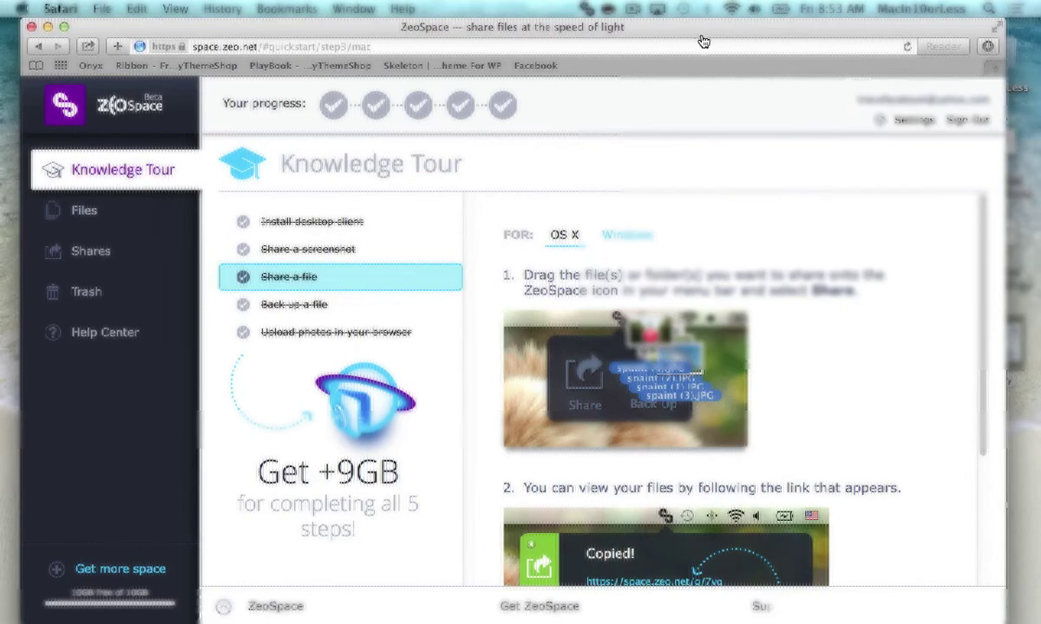
{"action": "left_click_drag", "start_coordinate": [693, 32], "coordinate": [665, 33]}
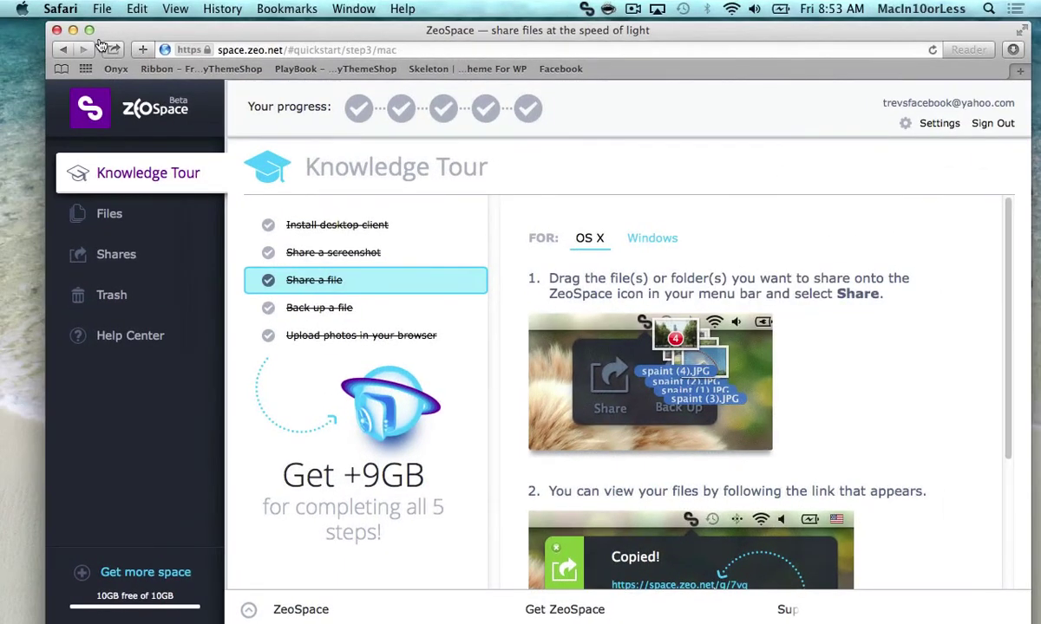
{"action": "left_click", "coordinate": [73, 31]}
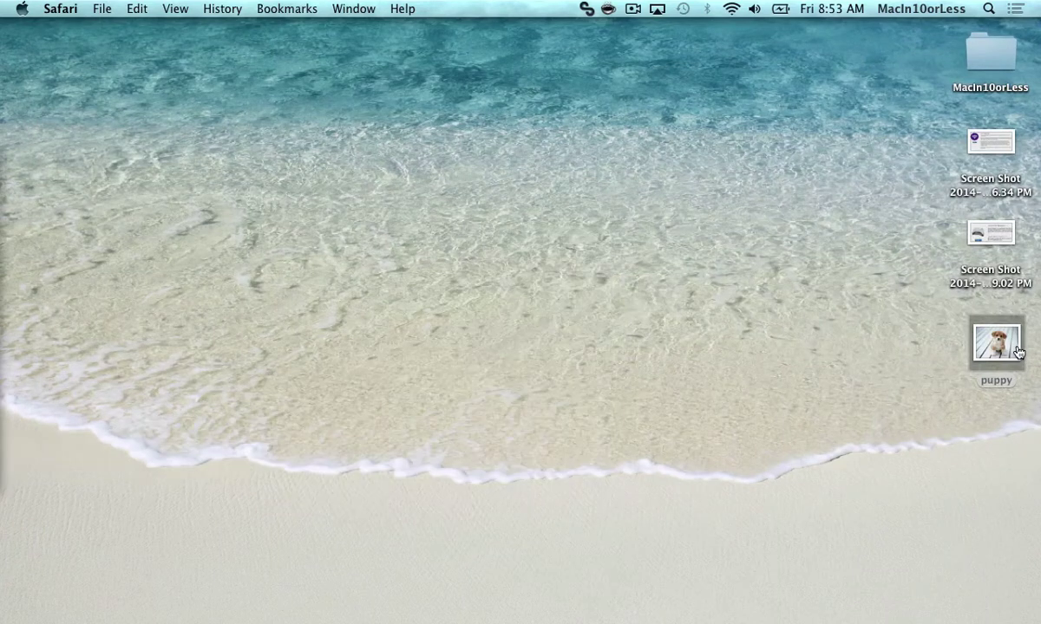
{"action": "left_click_drag", "start_coordinate": [1002, 350], "coordinate": [555, 75]}
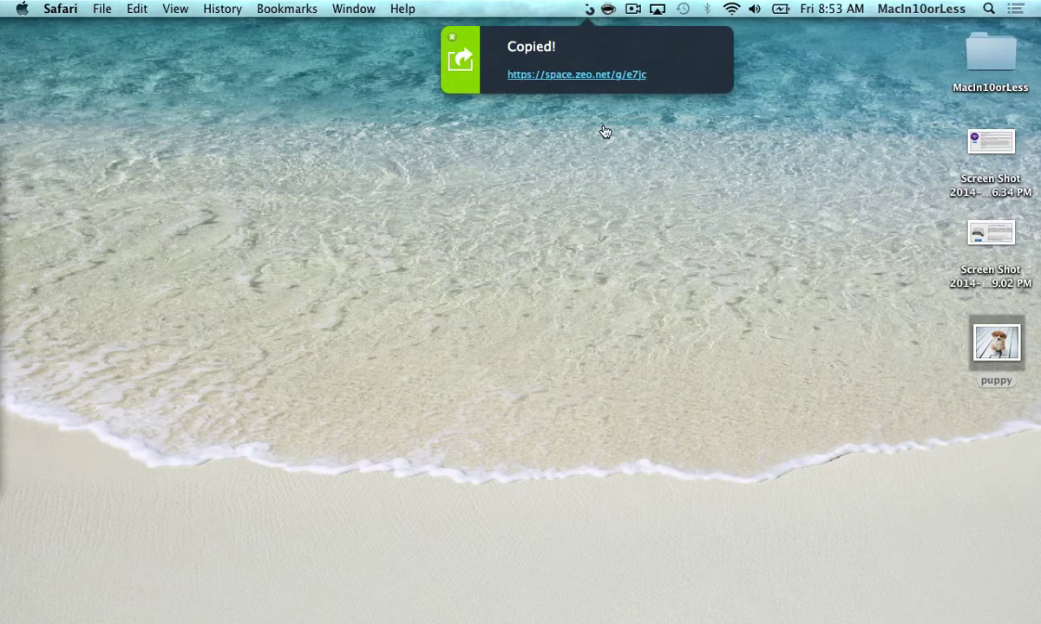
{"action": "mouse_move", "coordinate": [3, 300]}
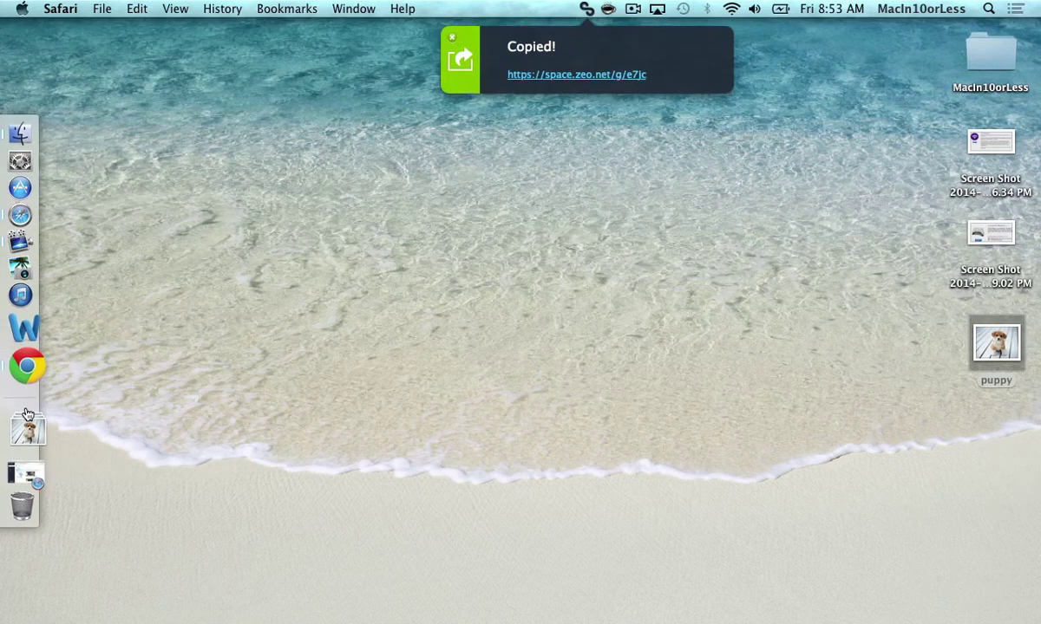
{"action": "left_click", "coordinate": [26, 458]}
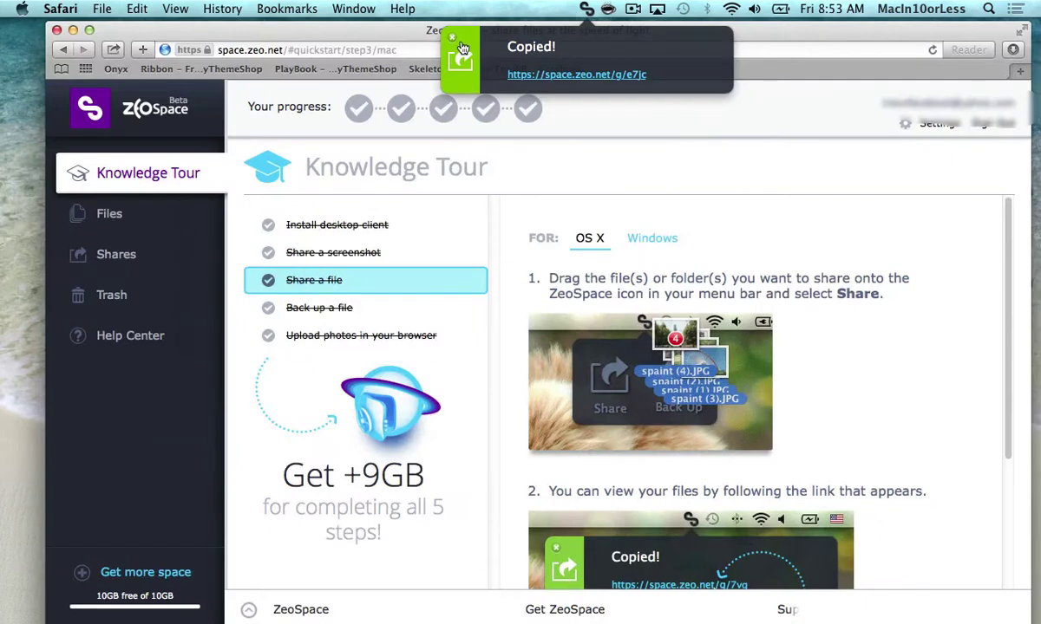
{"action": "left_click_drag", "start_coordinate": [447, 36], "coordinate": [431, 33]}
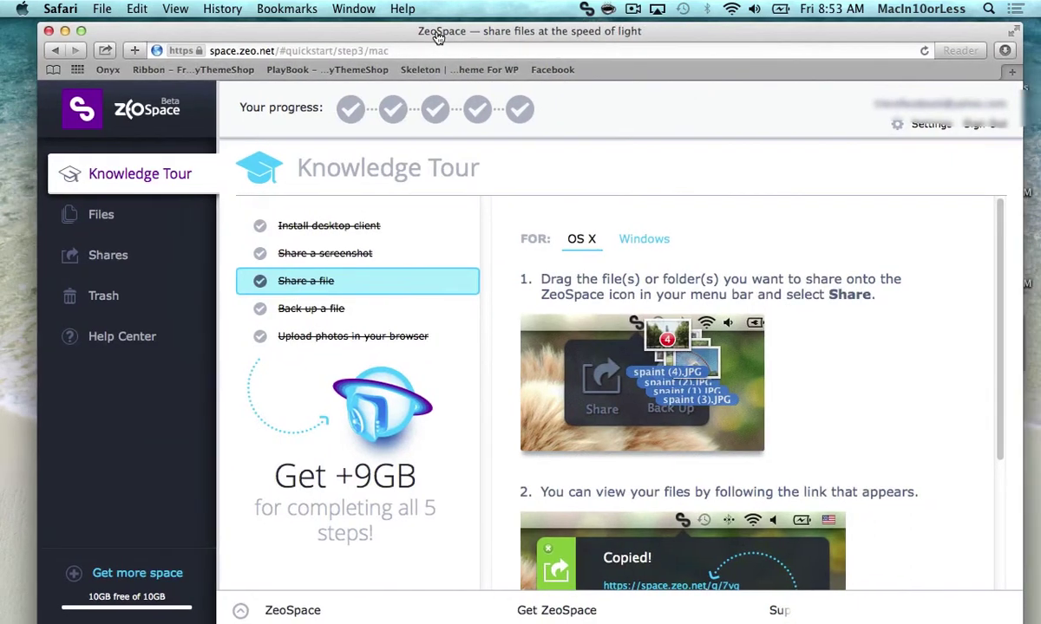
- Show the Knowledge Tour's 'Back up a file' steps, then back up the puppy photo through ZeoSpace's menu-bar icon
{"action": "left_click", "coordinate": [338, 308]}
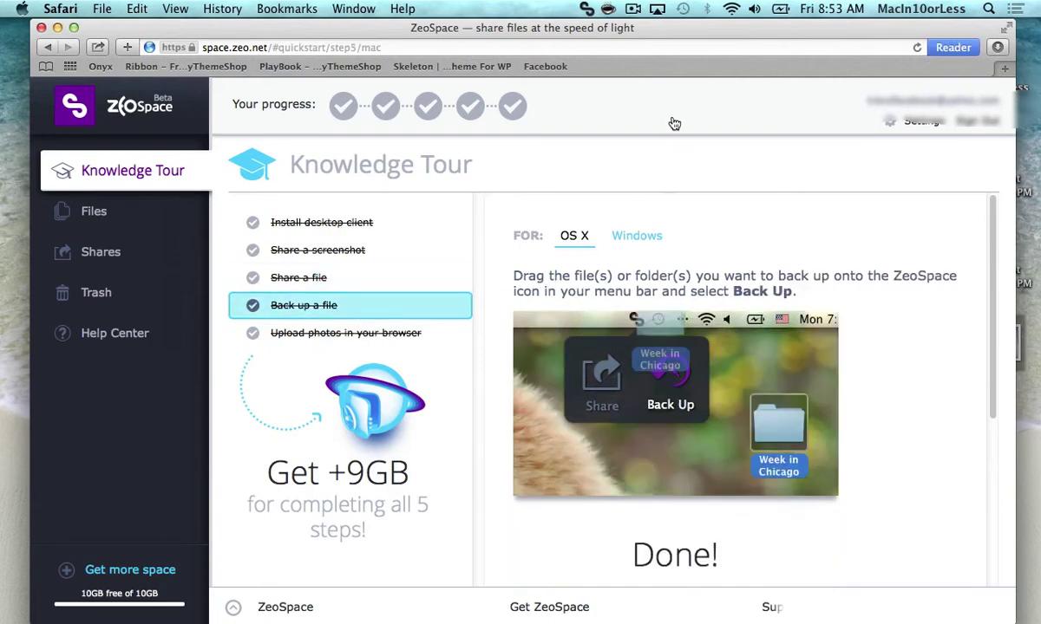
{"action": "left_click_drag", "start_coordinate": [666, 43], "coordinate": [653, 42]}
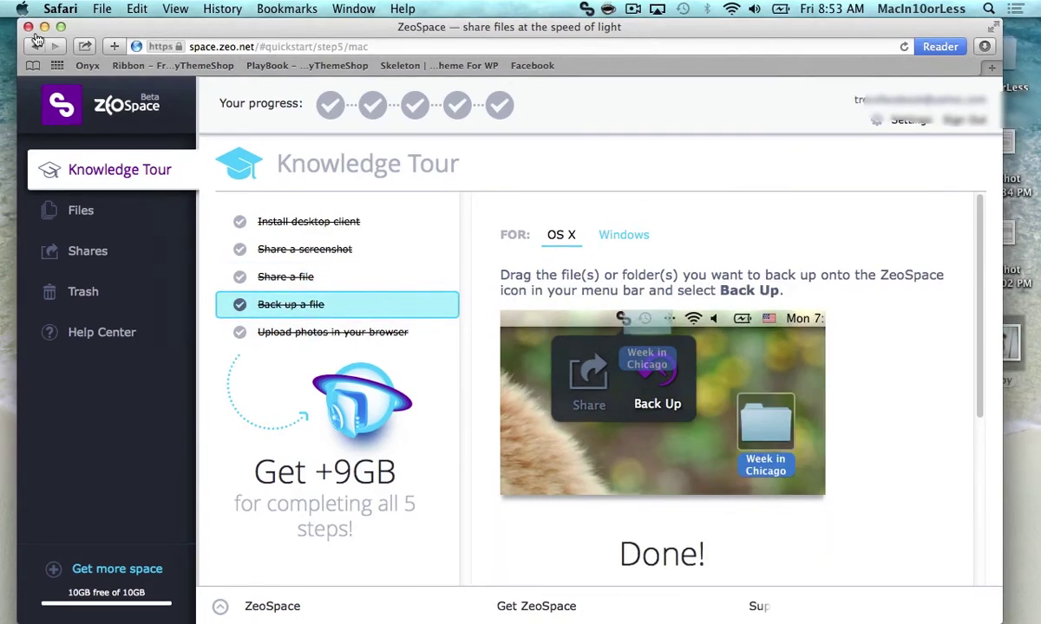
{"action": "left_click", "coordinate": [29, 27]}
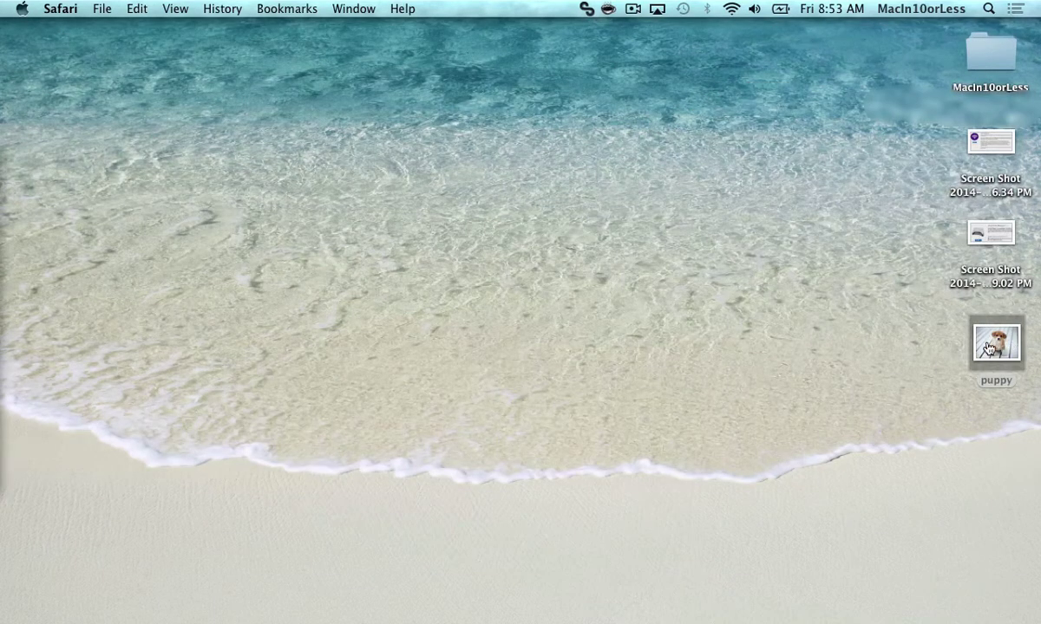
{"action": "left_click_drag", "start_coordinate": [987, 349], "coordinate": [622, 74]}
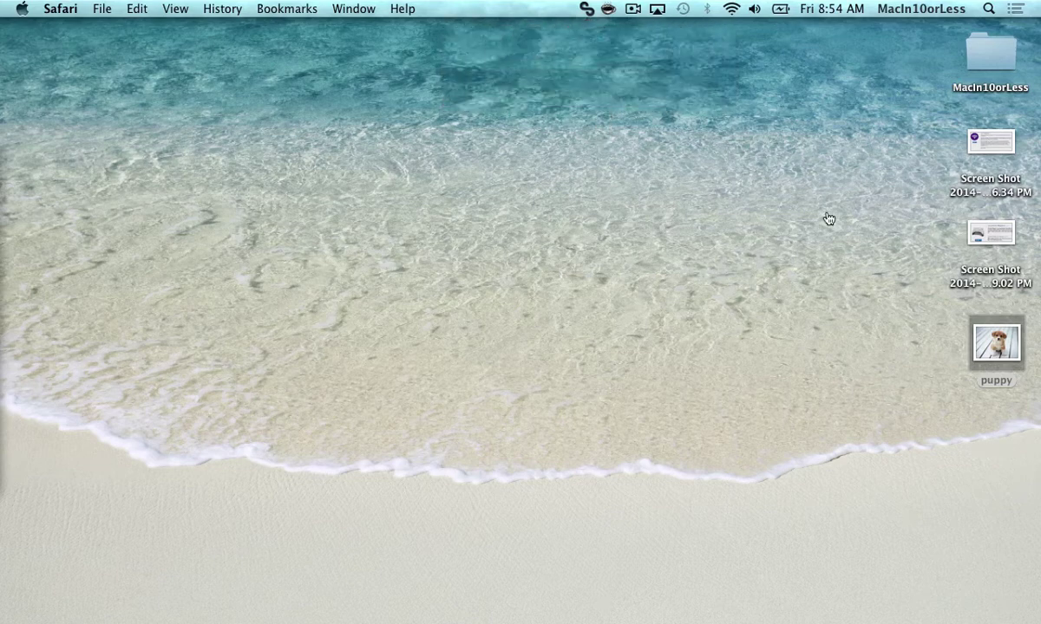
{"action": "mouse_move", "coordinate": [4, 422]}
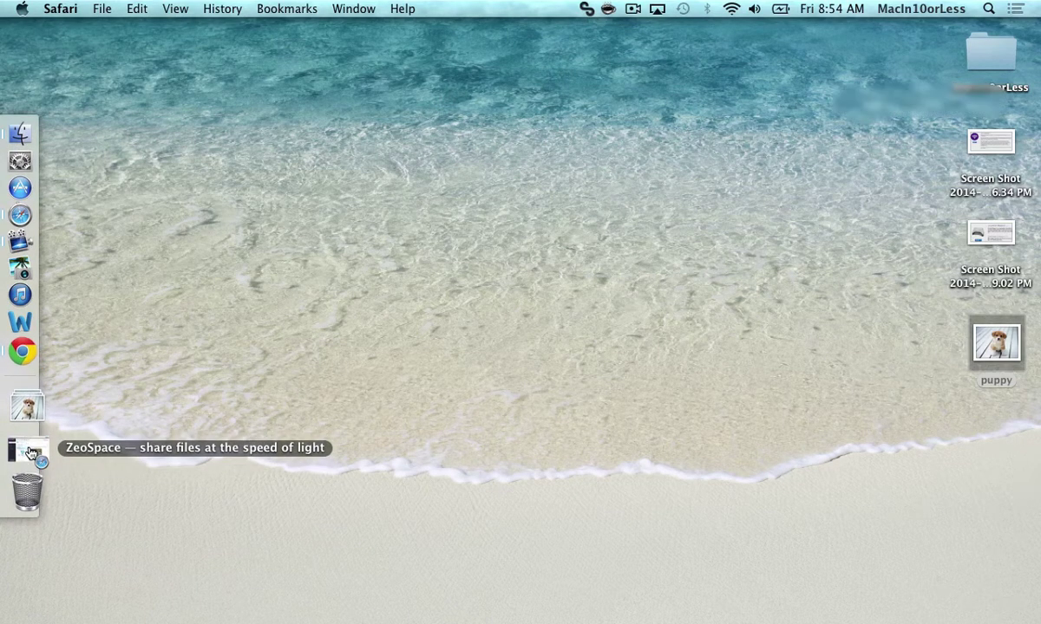
{"action": "left_click", "coordinate": [25, 452]}
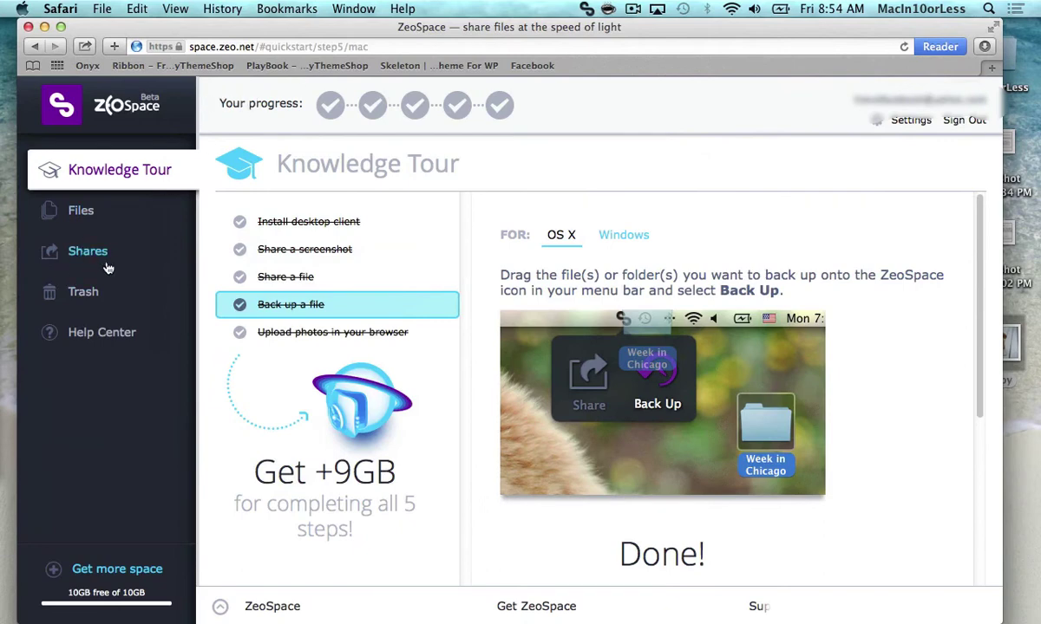
{"action": "left_click", "coordinate": [82, 217]}
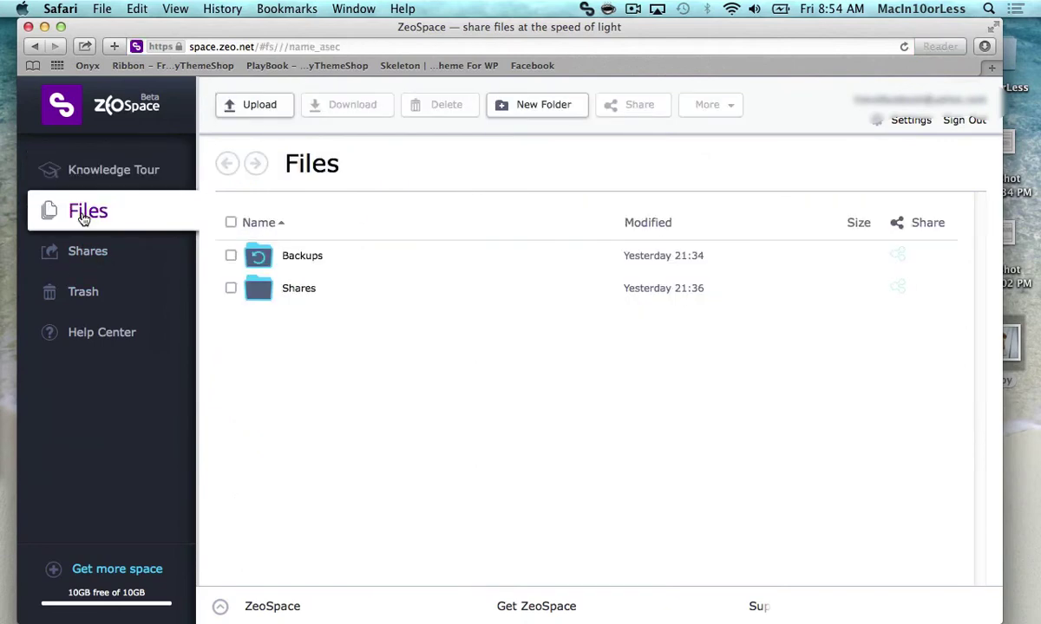
{"action": "left_click", "coordinate": [312, 258]}
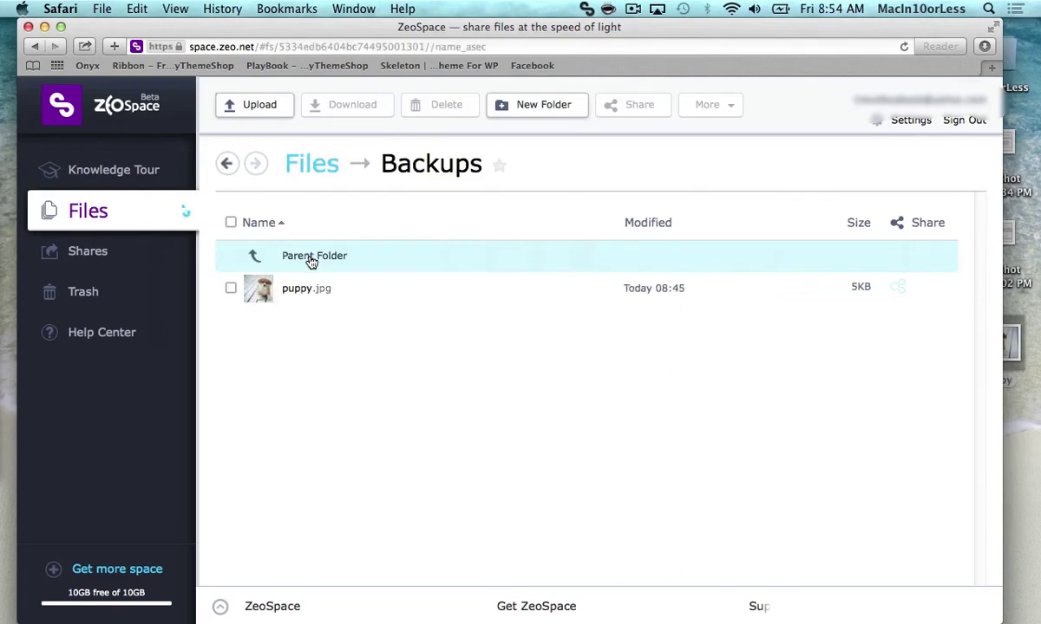
{"action": "left_click", "coordinate": [286, 295]}
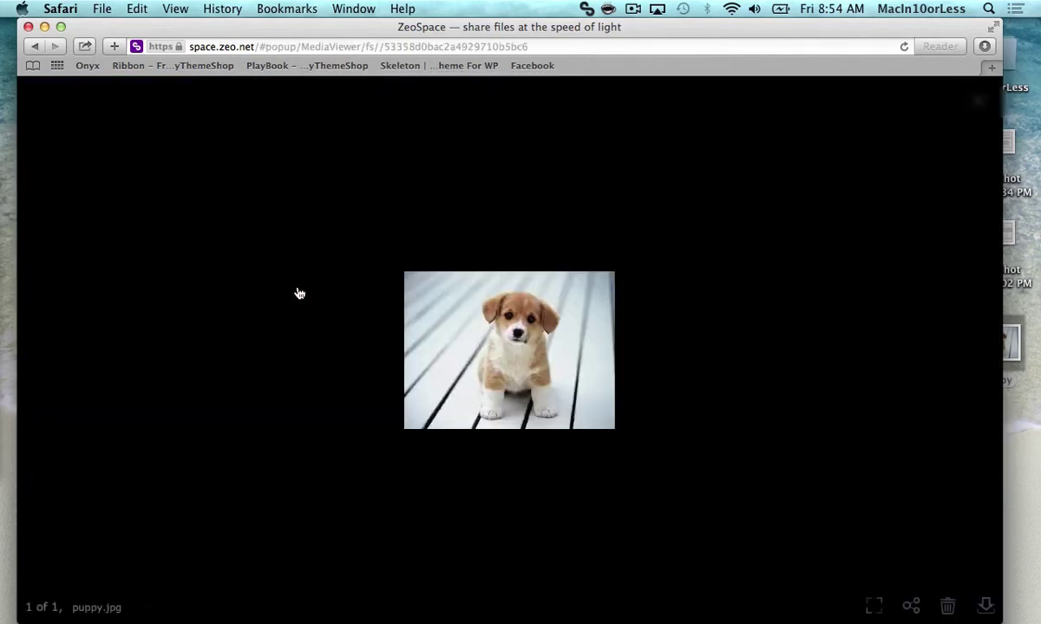
{"action": "left_click", "coordinate": [979, 101]}
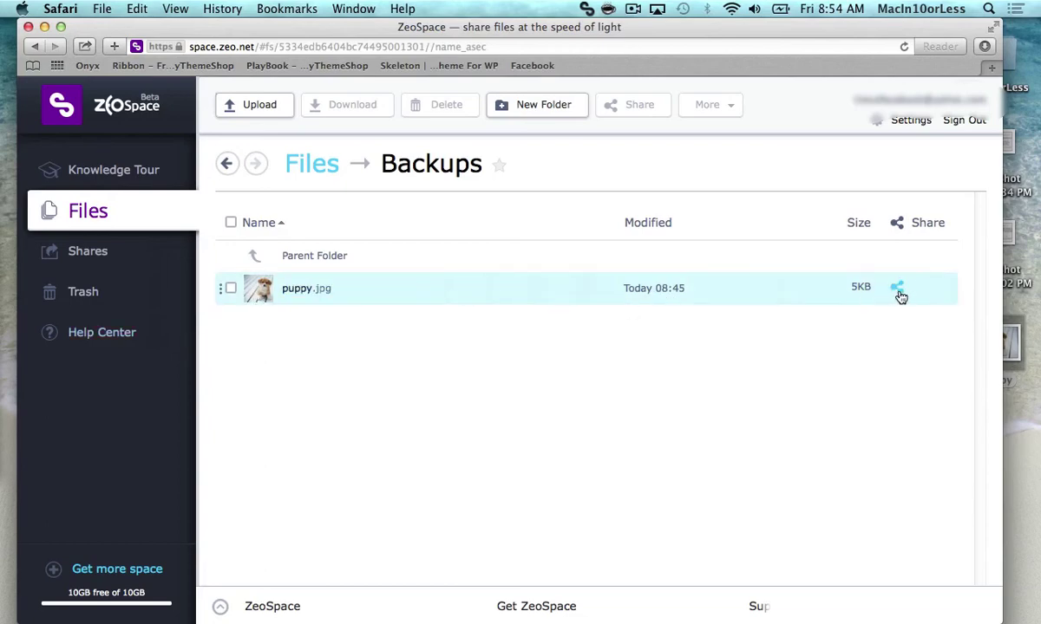
{"action": "right_click", "coordinate": [352, 298]}
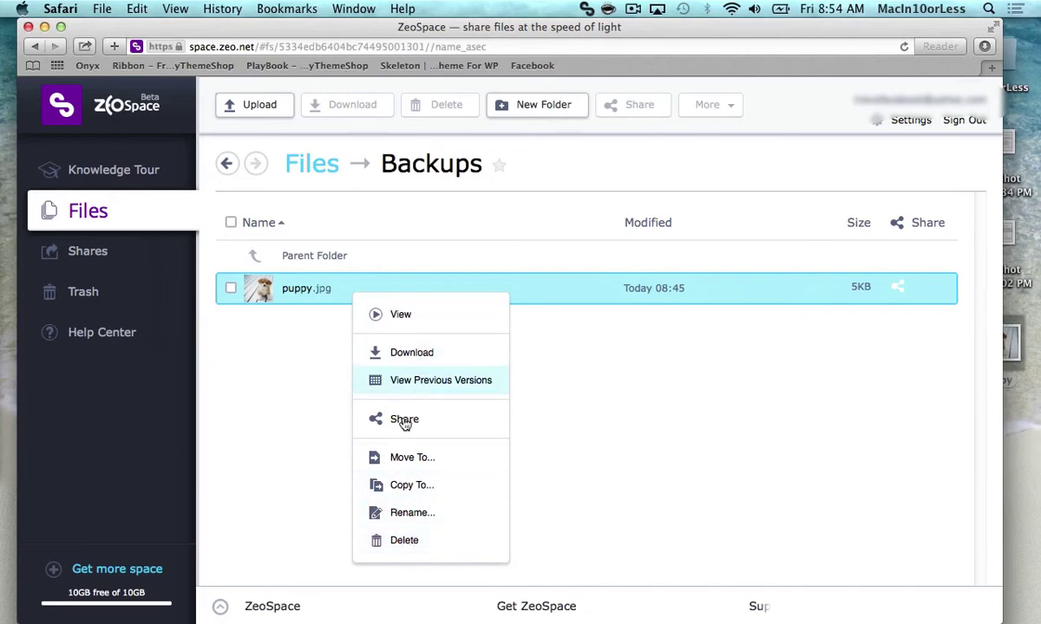
- View the Knowledge Tour's 'Upload photos in your browser' steps
{"action": "left_click", "coordinate": [130, 171]}
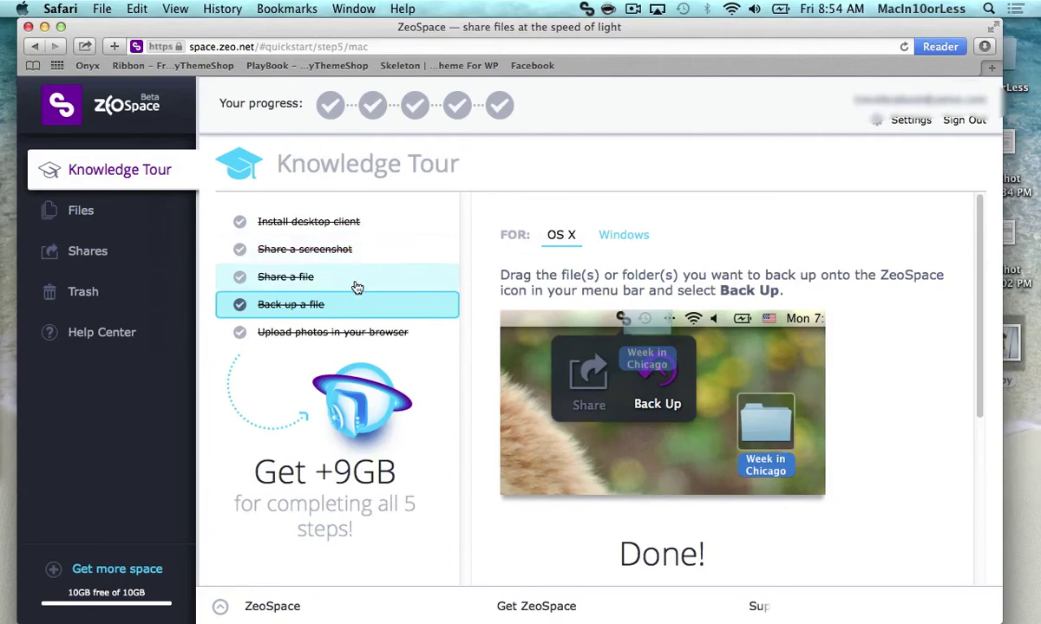
{"action": "left_click", "coordinate": [350, 337]}
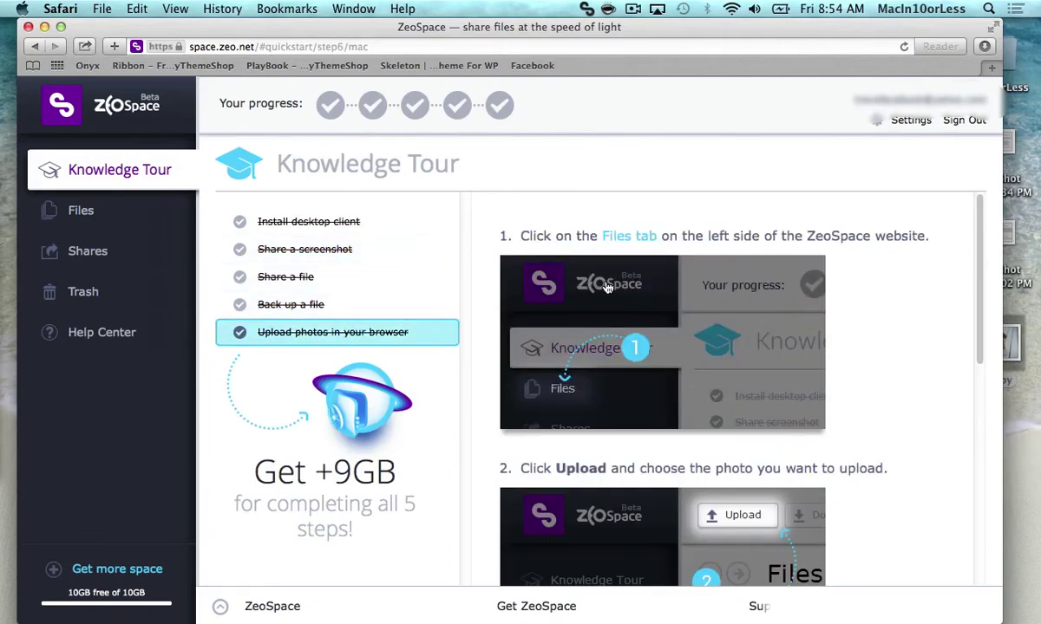
{"action": "scroll", "coordinate": [598, 347], "scroll_direction": "down", "scroll_amount": 3}
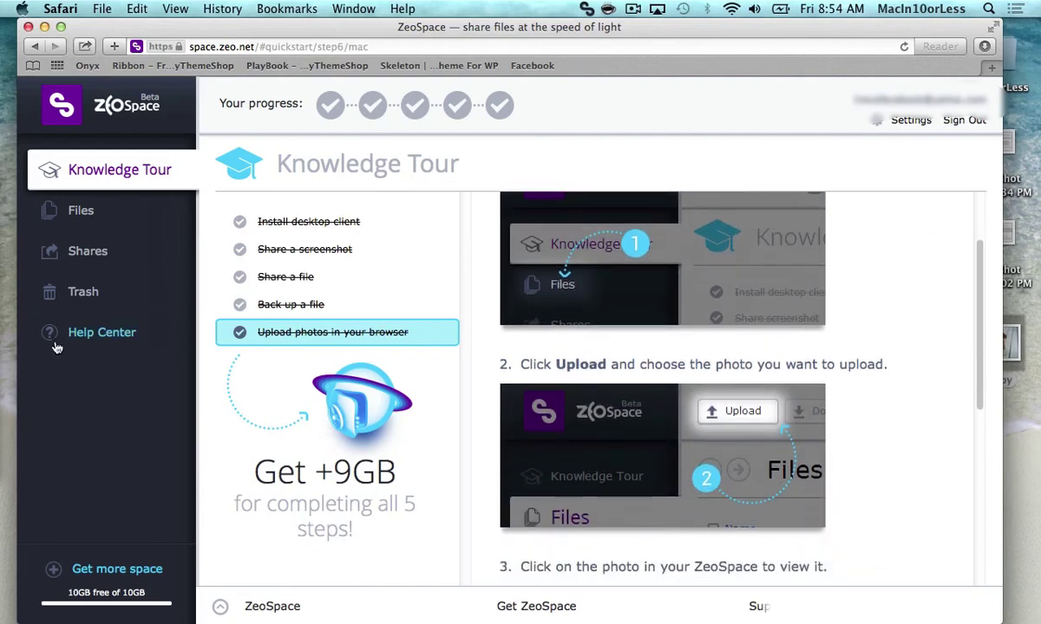
- Upload puppy.jpg from the computer into the Backups folder, where it lists at 5KB
{"action": "left_click", "coordinate": [80, 211]}
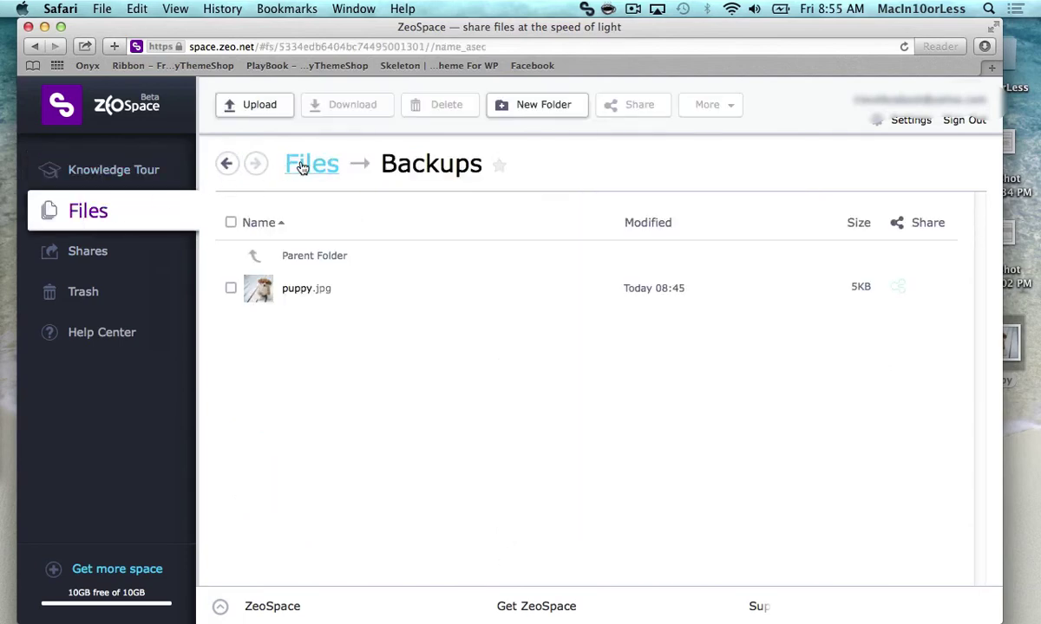
{"action": "left_click", "coordinate": [249, 105]}
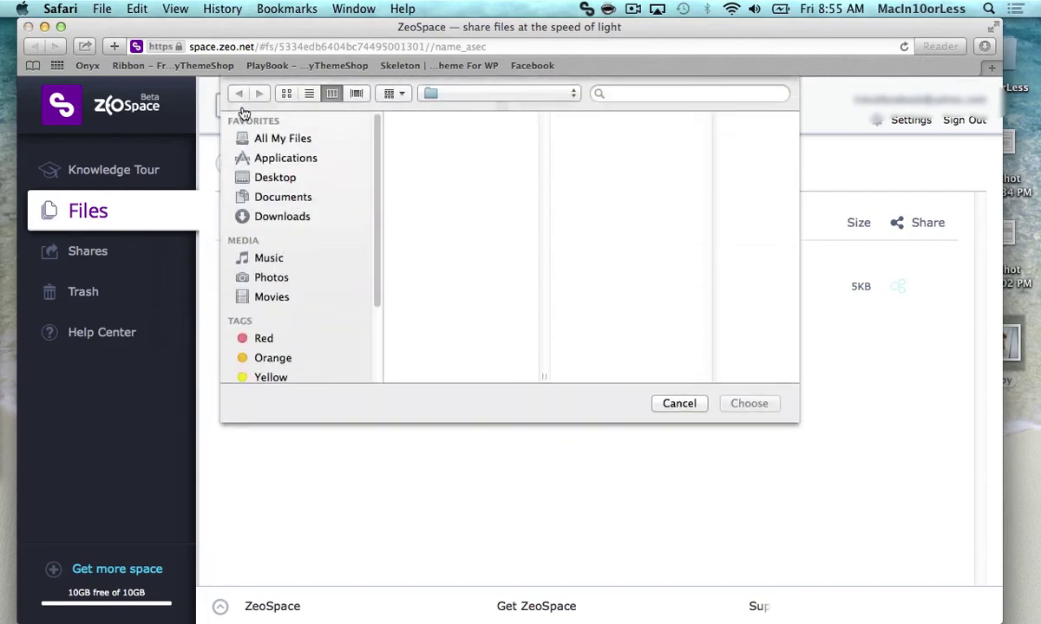
{"action": "left_click", "coordinate": [586, 164]}
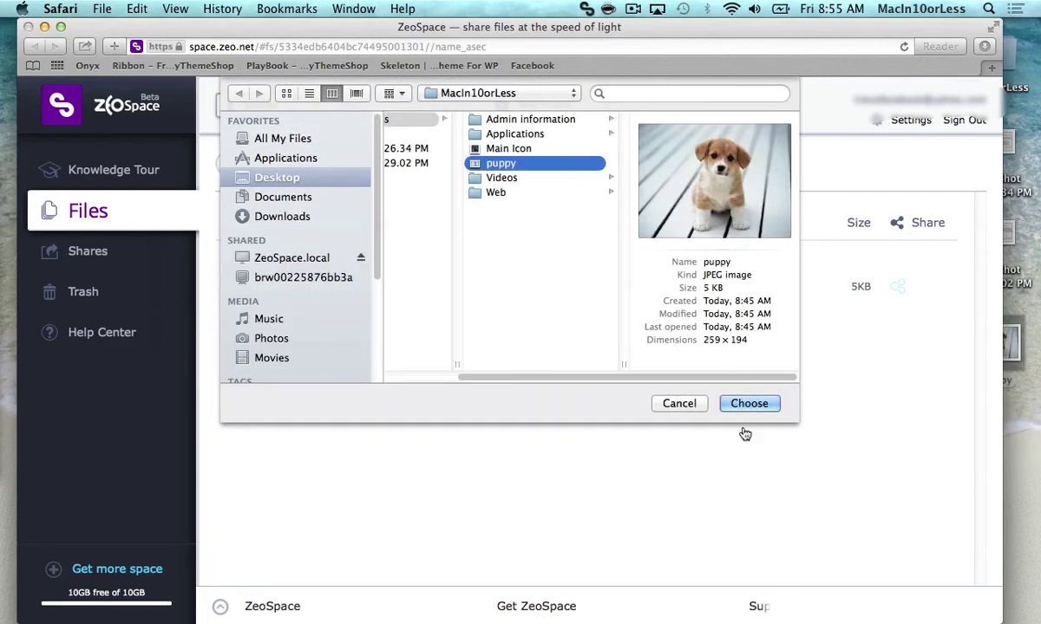
{"action": "left_click", "coordinate": [762, 404]}
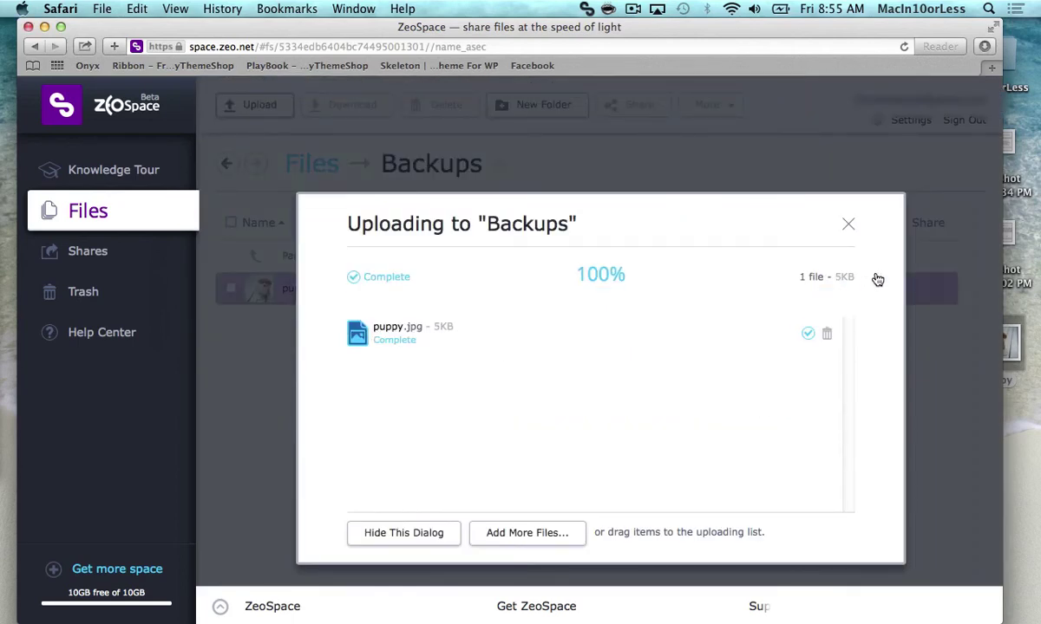
{"action": "left_click", "coordinate": [849, 226]}
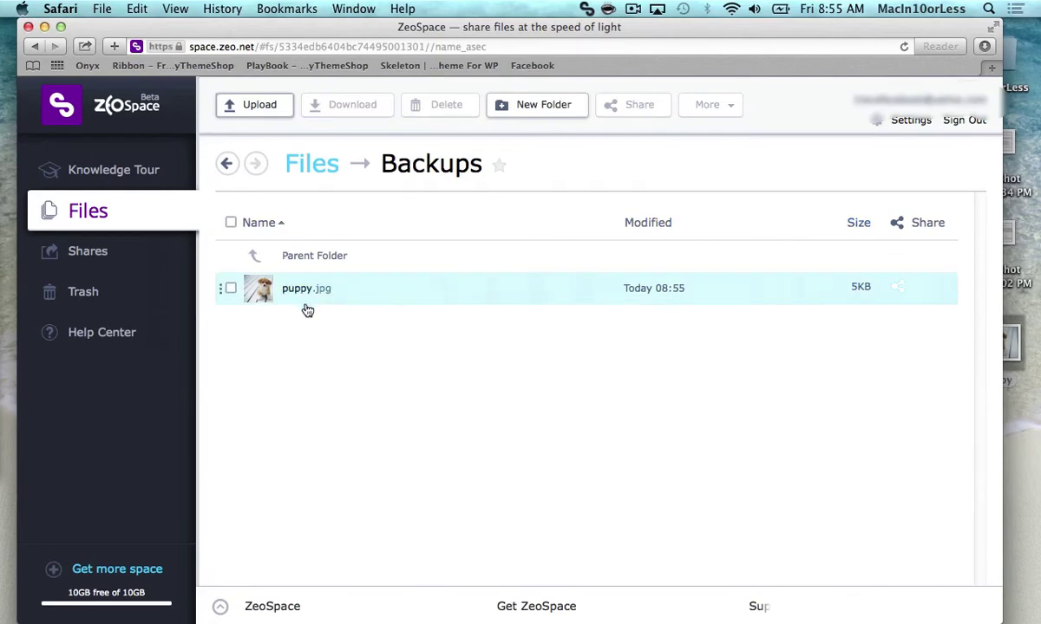
{"action": "left_click_drag", "start_coordinate": [504, 29], "coordinate": [490, 28]}
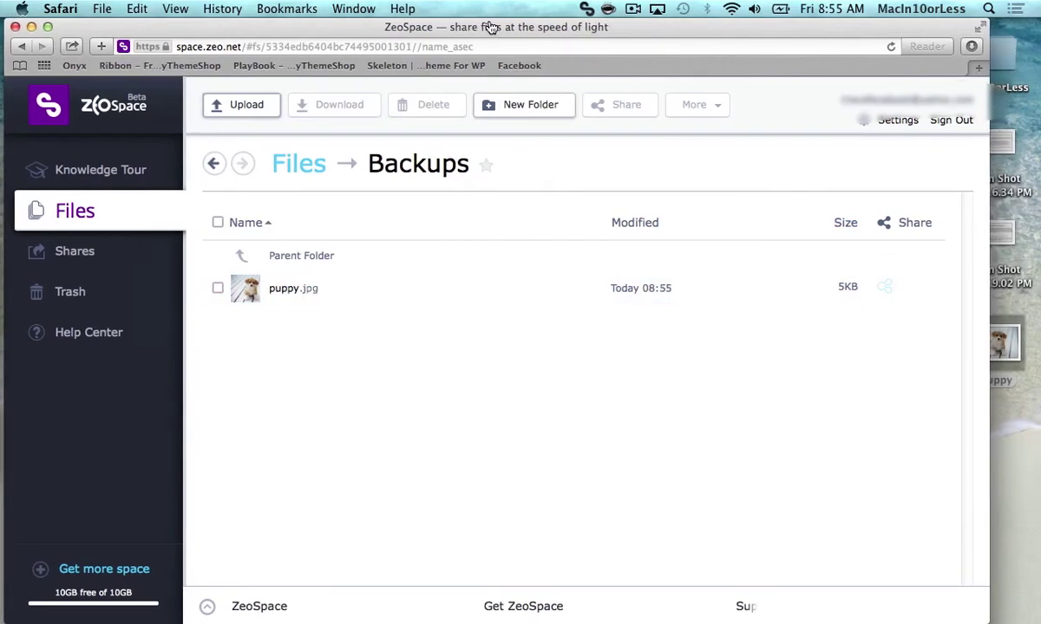
- Return to the Knowledge Tour, view the 'Get more space' storage plans, and close the offer
{"action": "left_click", "coordinate": [118, 174]}
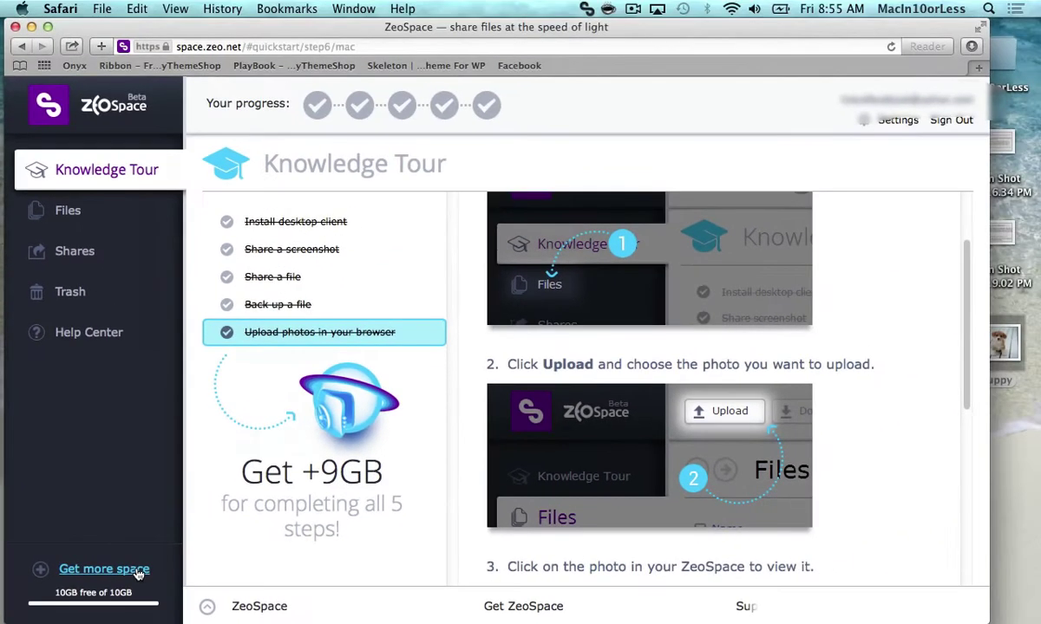
{"action": "left_click", "coordinate": [208, 539]}
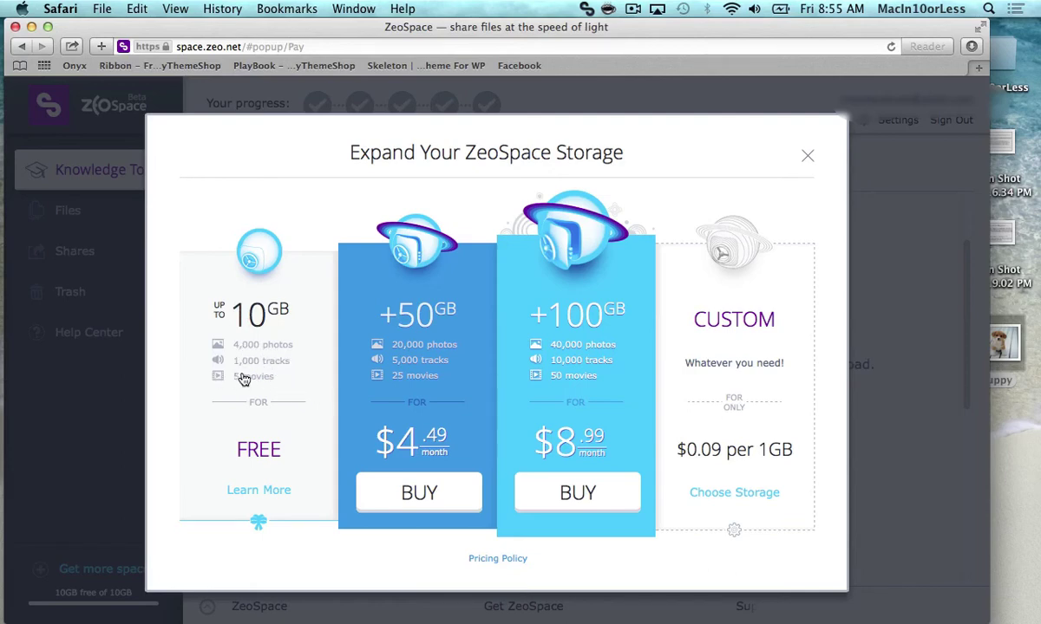
{"action": "left_click", "coordinate": [807, 157]}
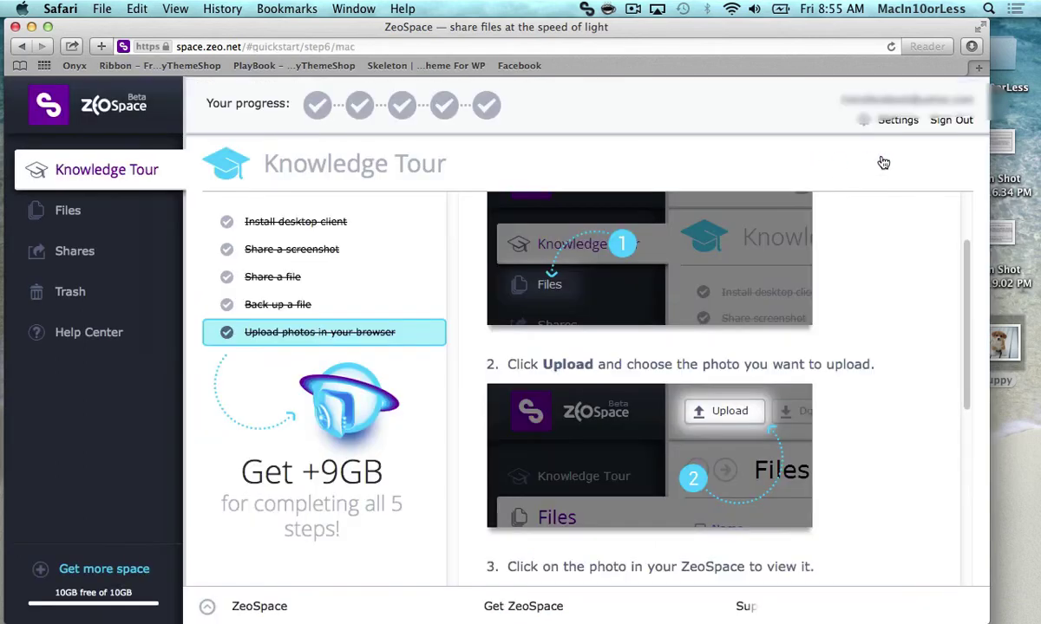
- Open the Shares folder and delete 2014-03-28 at 08.33.28.jpg
{"action": "left_click", "coordinate": [67, 212]}
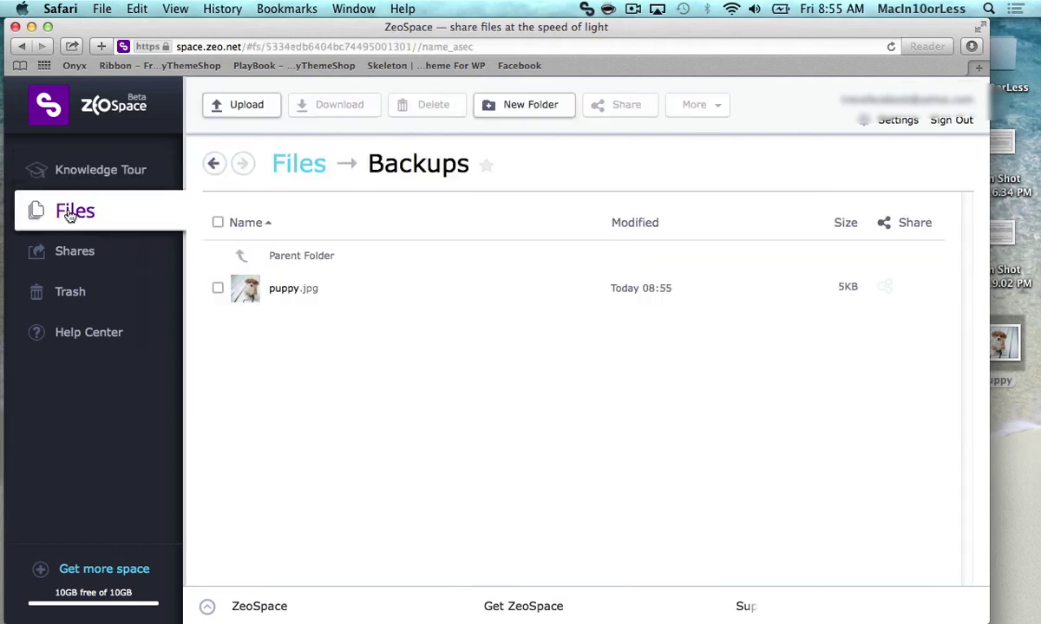
{"action": "left_click", "coordinate": [227, 166]}
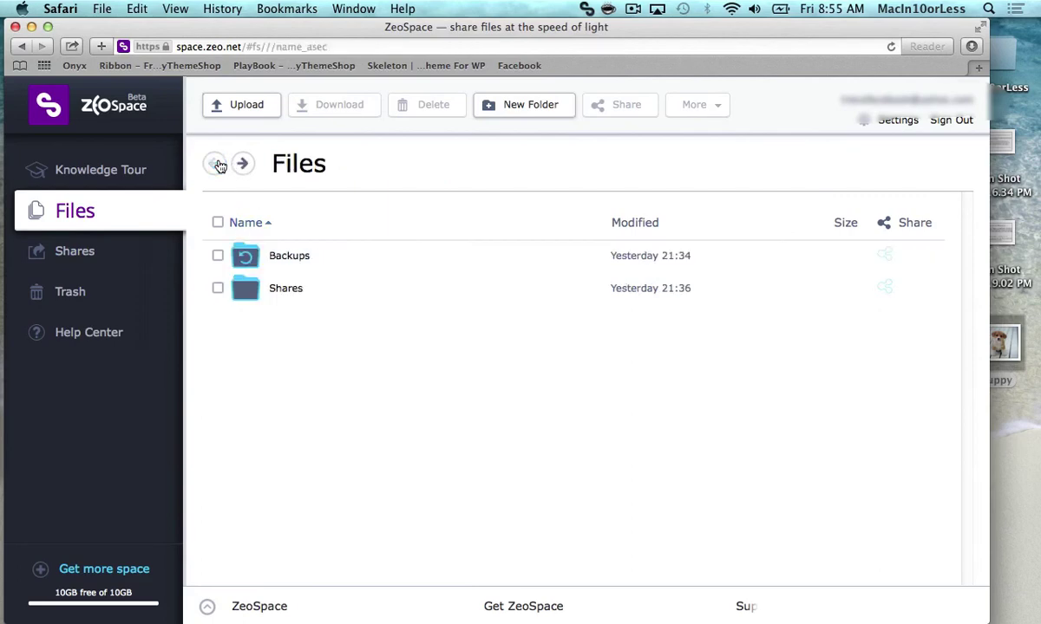
{"action": "left_click", "coordinate": [282, 291]}
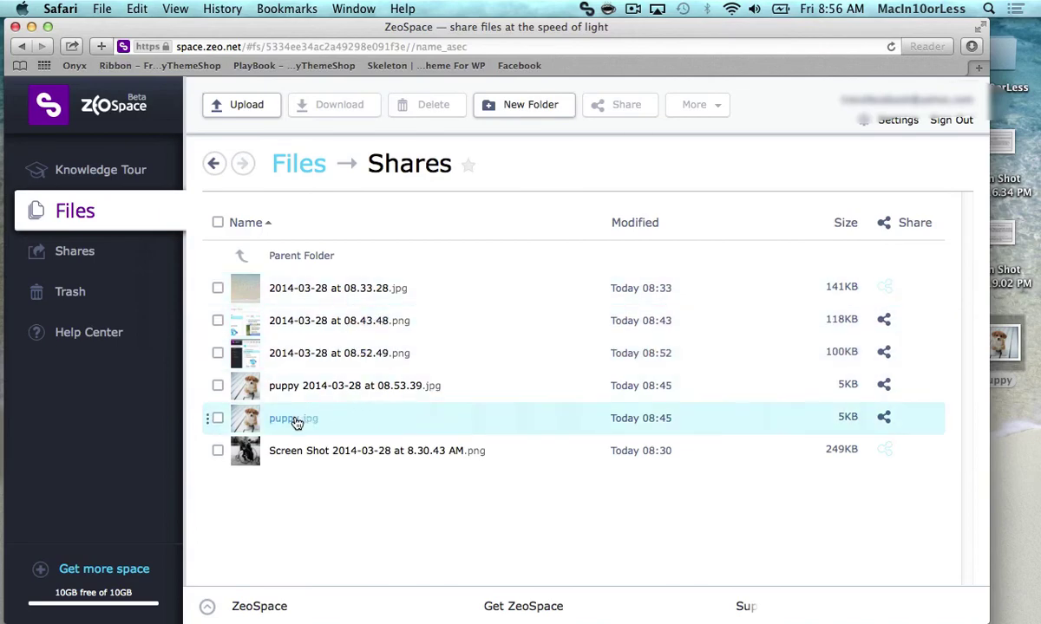
{"action": "right_click", "coordinate": [315, 295]}
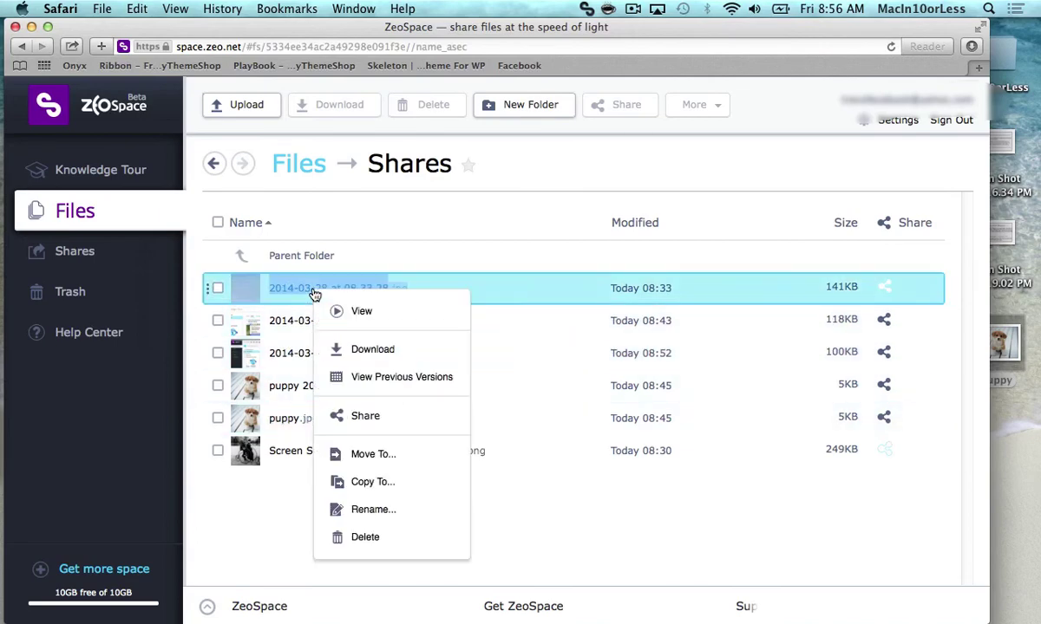
{"action": "left_click", "coordinate": [366, 538]}
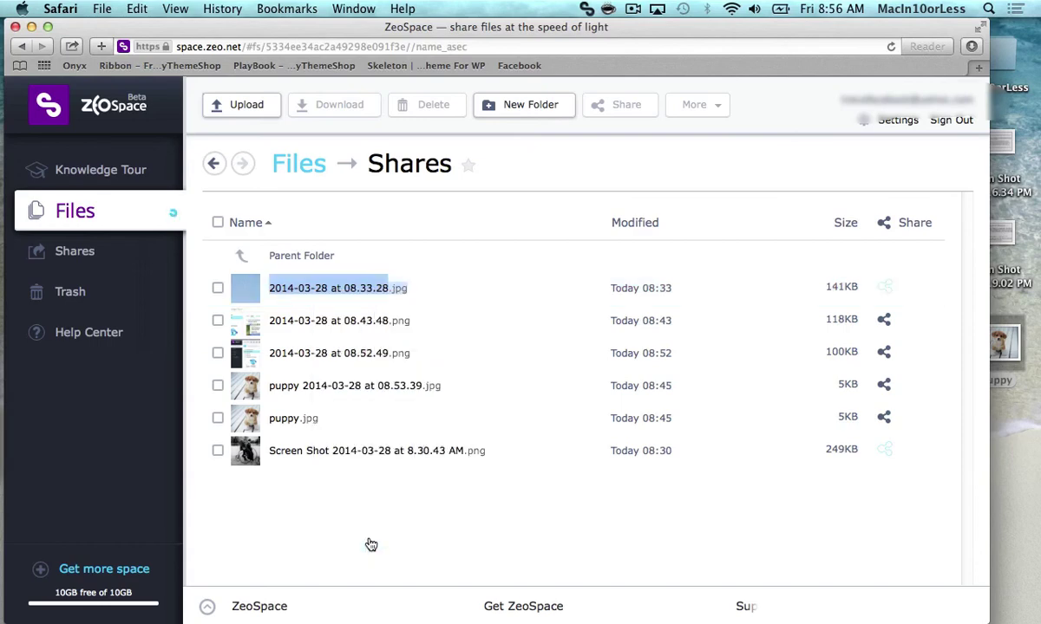
- Delete 2014-03-28 at 08.43.48.png, 08.52.49.png and puppy 2014-03-28 at 08.53.39.jpg together
{"action": "left_click", "coordinate": [218, 290]}
{"action": "left_click", "coordinate": [218, 321]}
{"action": "left_click", "coordinate": [217, 353]}
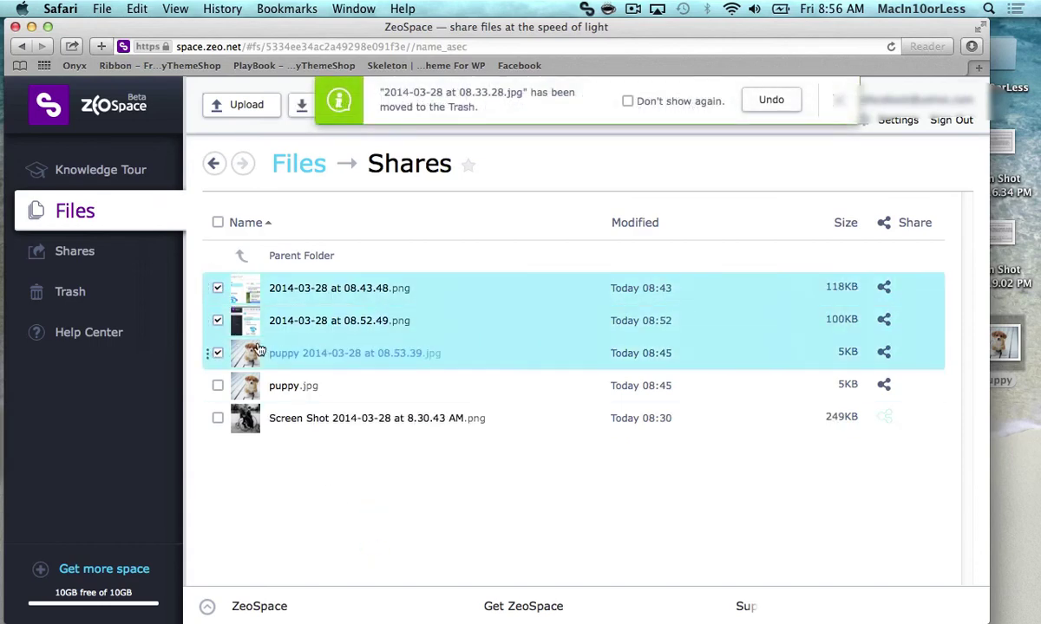
{"action": "right_click", "coordinate": [360, 321]}
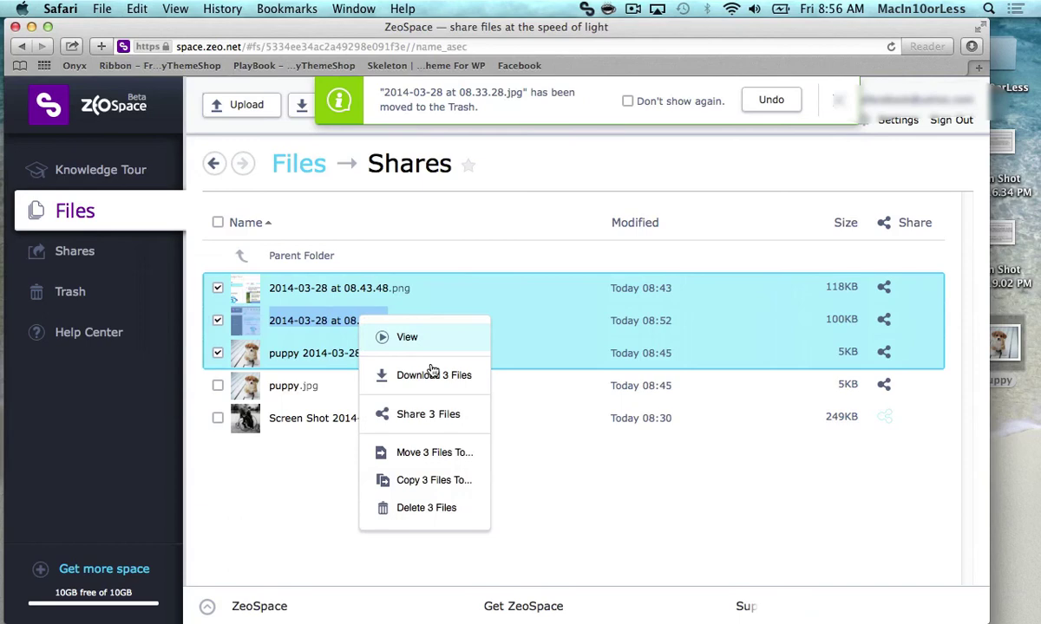
{"action": "left_click", "coordinate": [441, 509]}
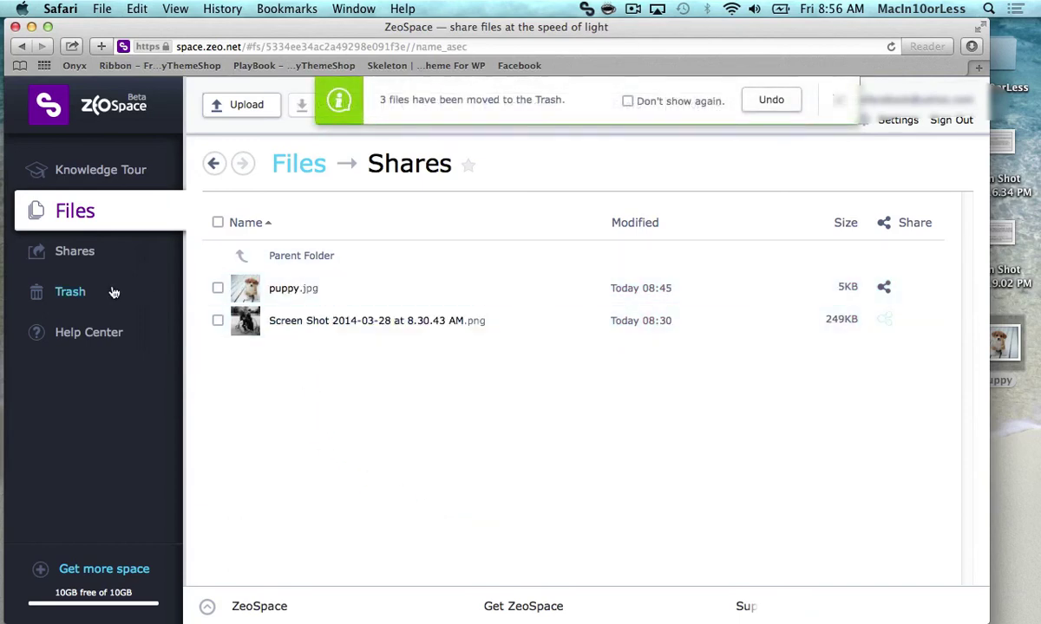
- Open the Trash and permanently delete 2014-03-28 at 08.43.48.png
{"action": "left_click", "coordinate": [68, 293]}
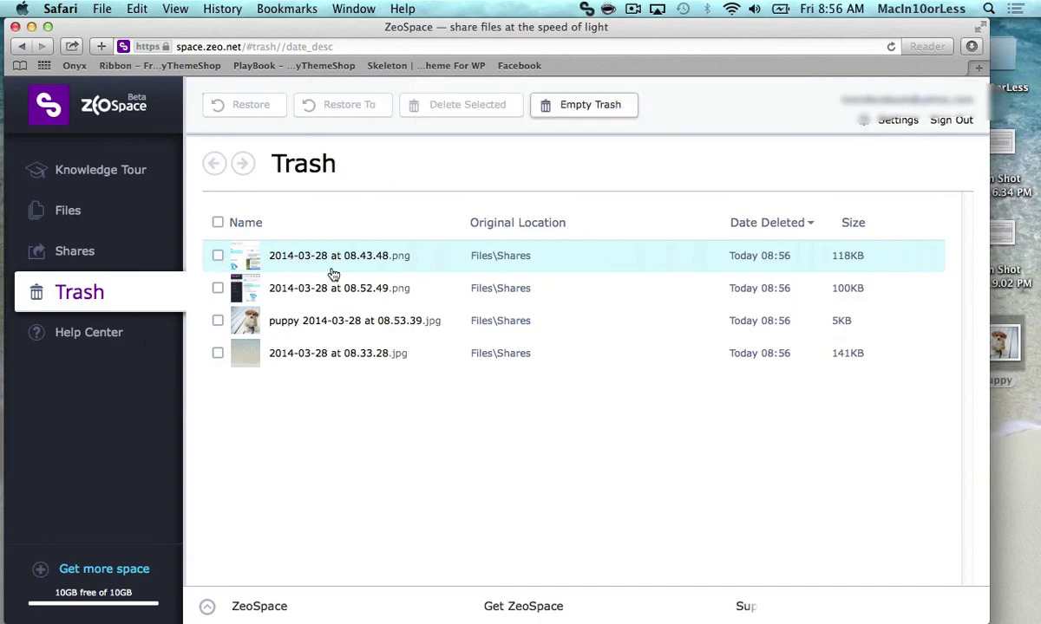
{"action": "right_click", "coordinate": [333, 274]}
{"action": "left_click", "coordinate": [420, 358]}
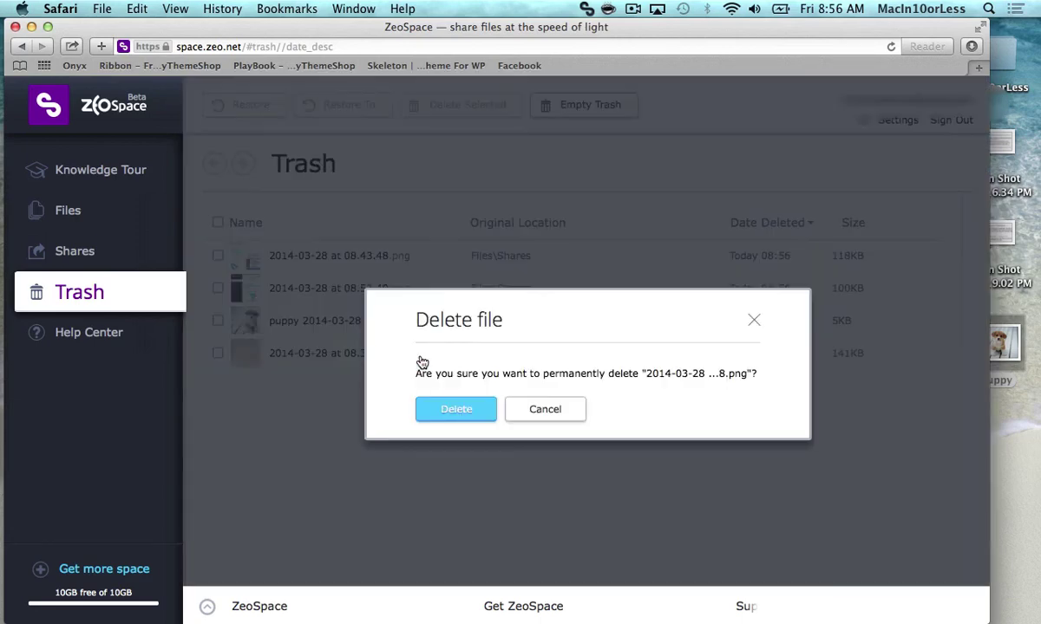
{"action": "left_click", "coordinate": [485, 407]}
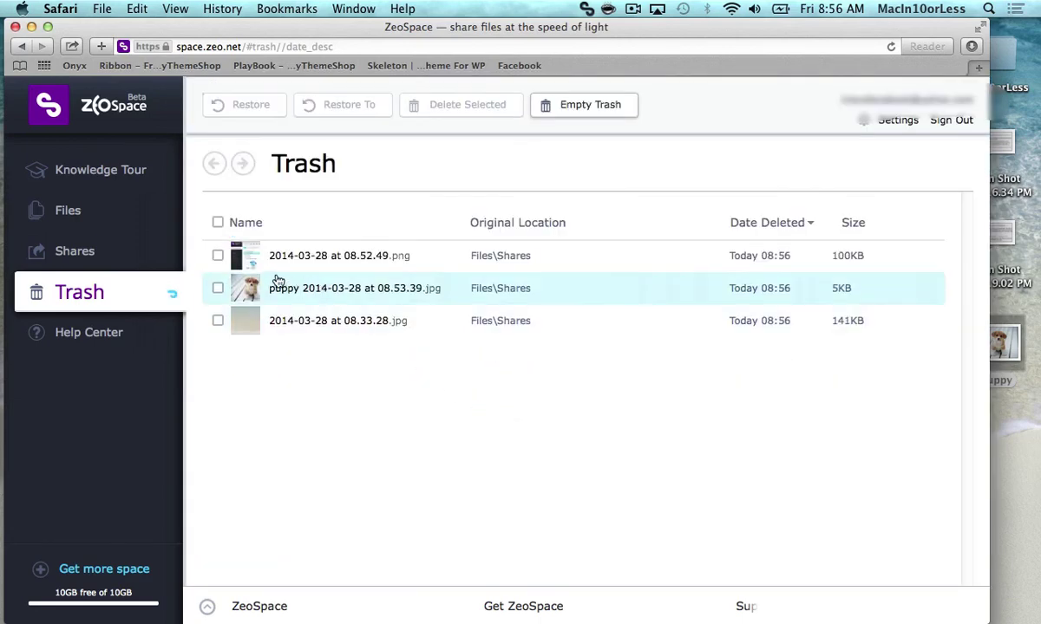
- Permanently delete the remaining three trashed files: 08.52.49.png, puppy 08.53.39.jpg and 08.33.28.jpg
{"action": "left_click", "coordinate": [217, 255]}
{"action": "left_click", "coordinate": [218, 288]}
{"action": "left_click", "coordinate": [218, 320]}
{"action": "right_click", "coordinate": [286, 291]}
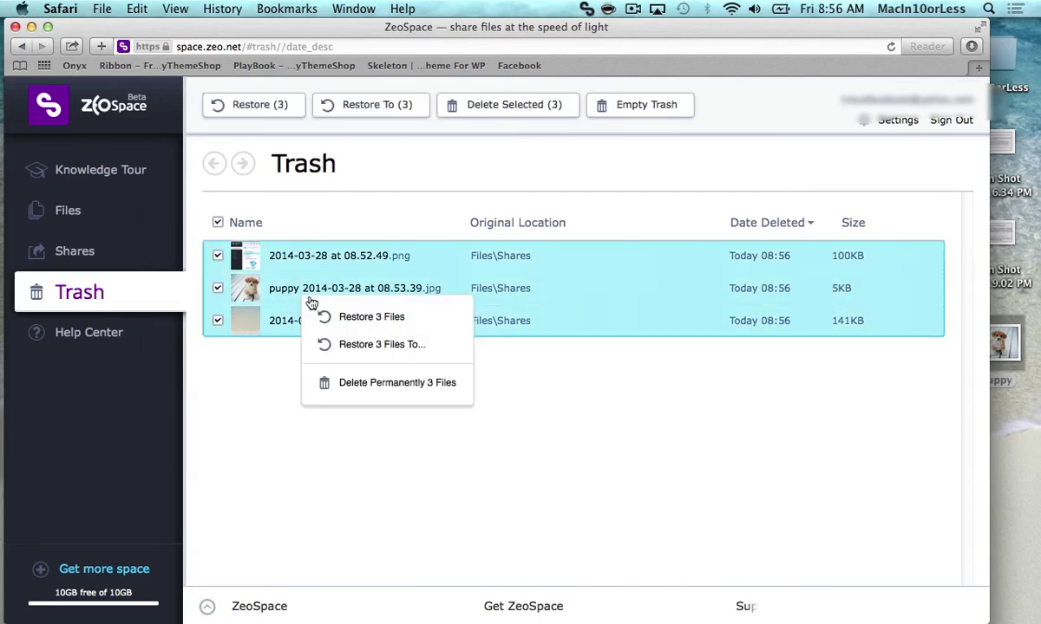
{"action": "left_click", "coordinate": [409, 392]}
{"action": "left_click", "coordinate": [464, 411]}
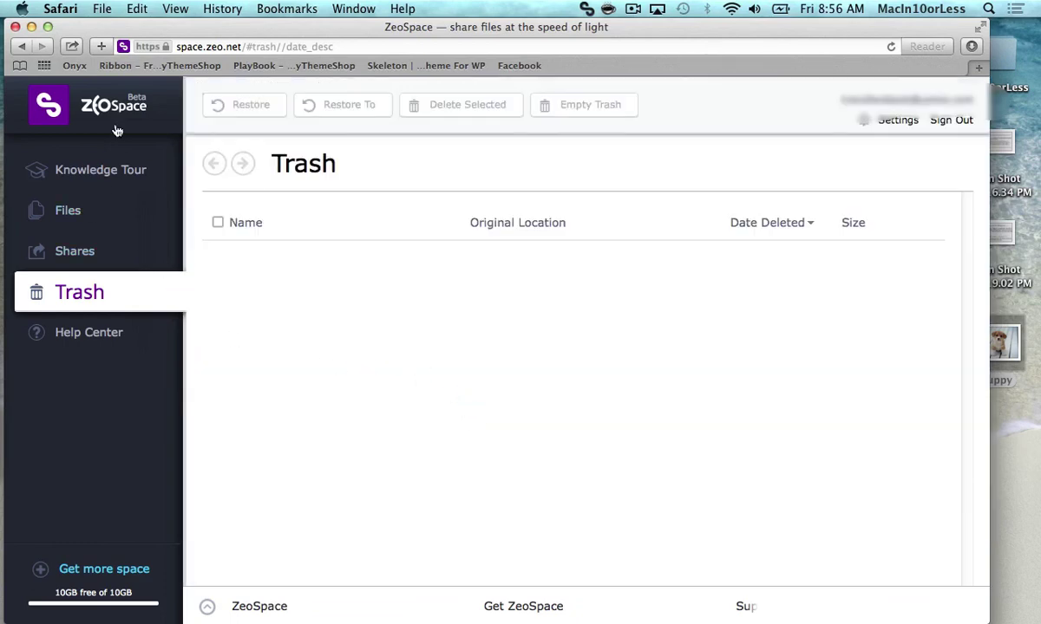
{"action": "left_click", "coordinate": [69, 212]}
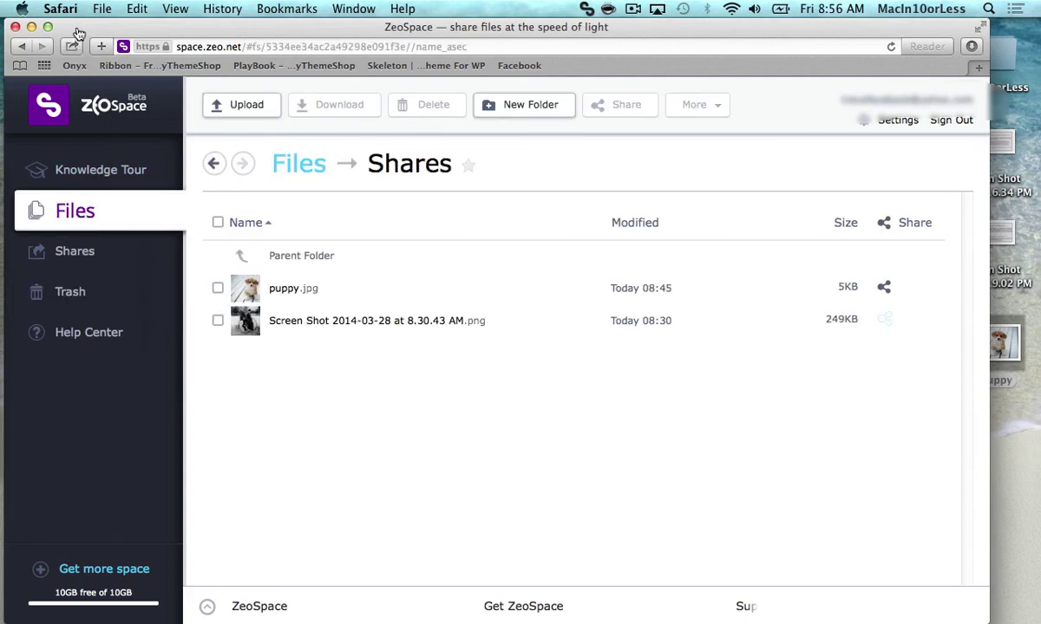
{"action": "key", "text": "super+h"}
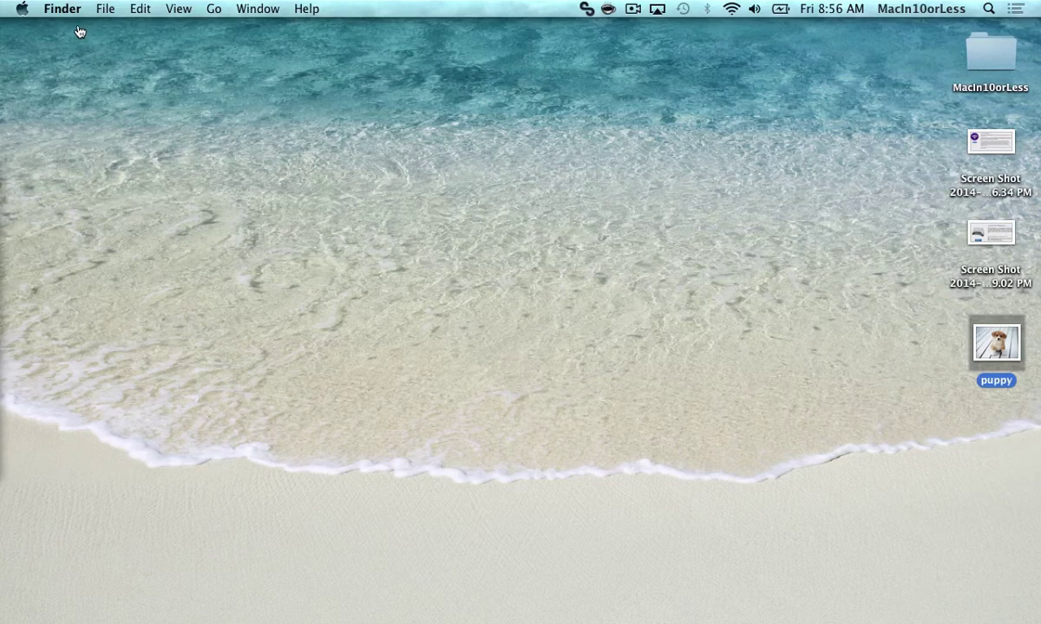
{"action": "left_click_drag", "start_coordinate": [980, 336], "coordinate": [555, 72]}
- Open the space.zeo.net web dashboard from the ZeoSpace menu-bar menu
{"action": "left_click_drag", "start_coordinate": [318, 166], "coordinate": [569, 363]}
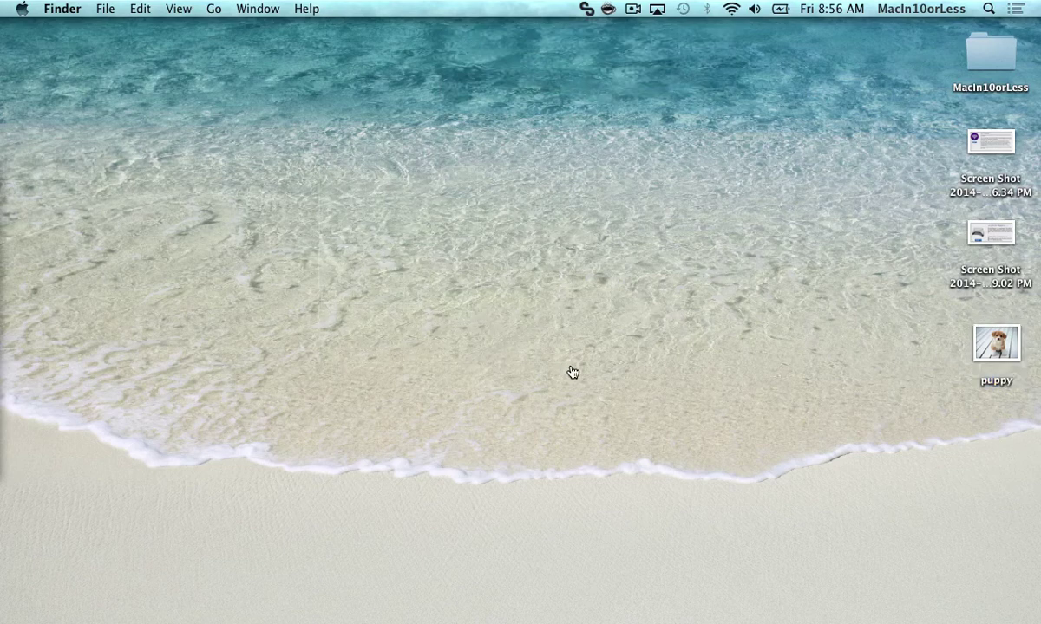
{"action": "left_click", "coordinate": [597, 9]}
{"action": "left_click", "coordinate": [632, 59]}
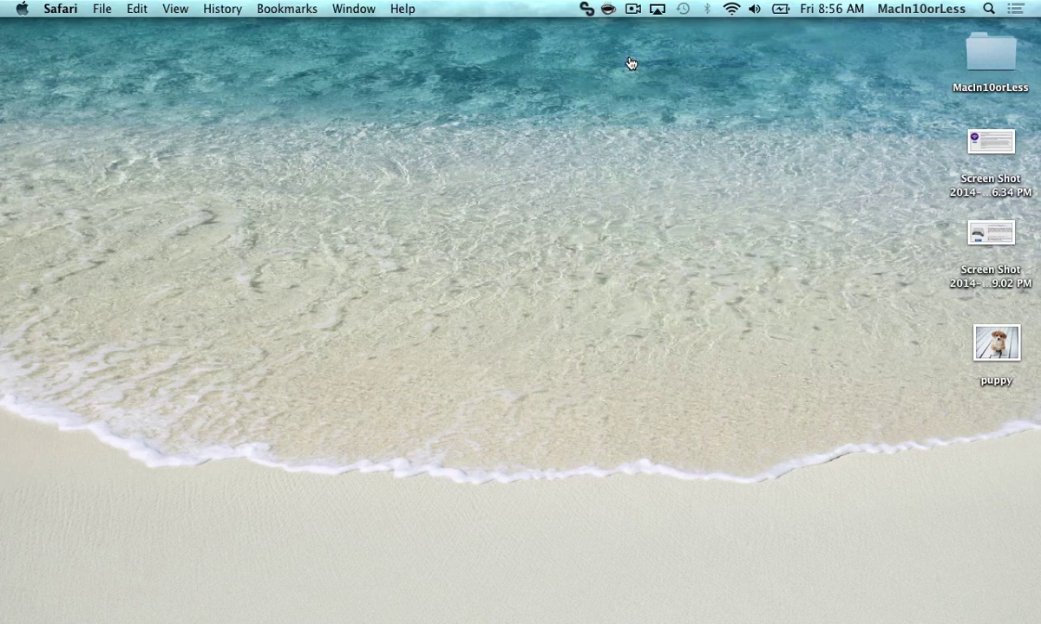